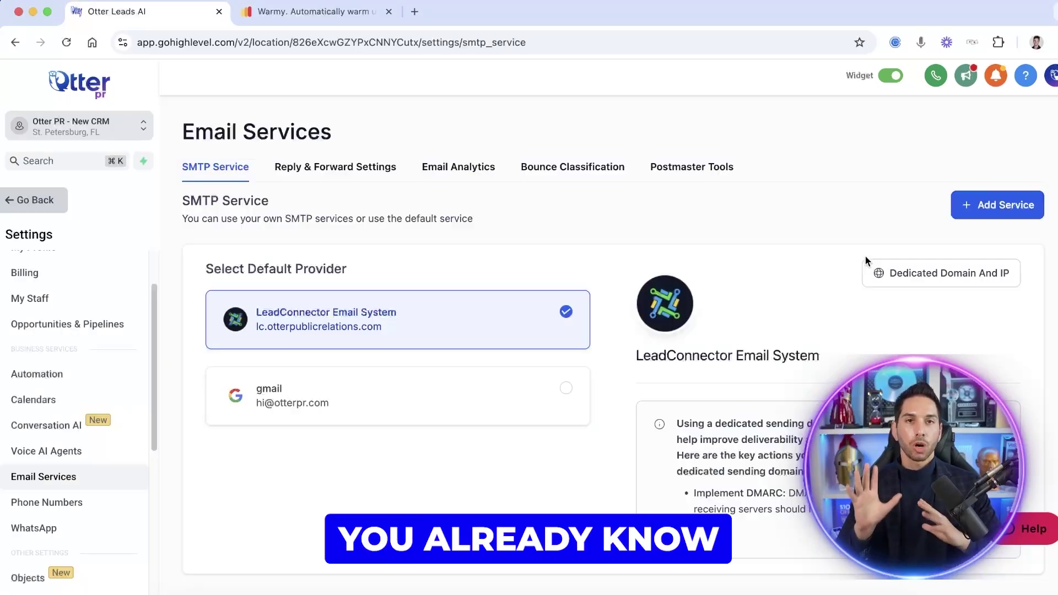
Highlight the LeadConnector Email System heading and open its Dedicated Domain And IP settings
triple_click(705, 354)
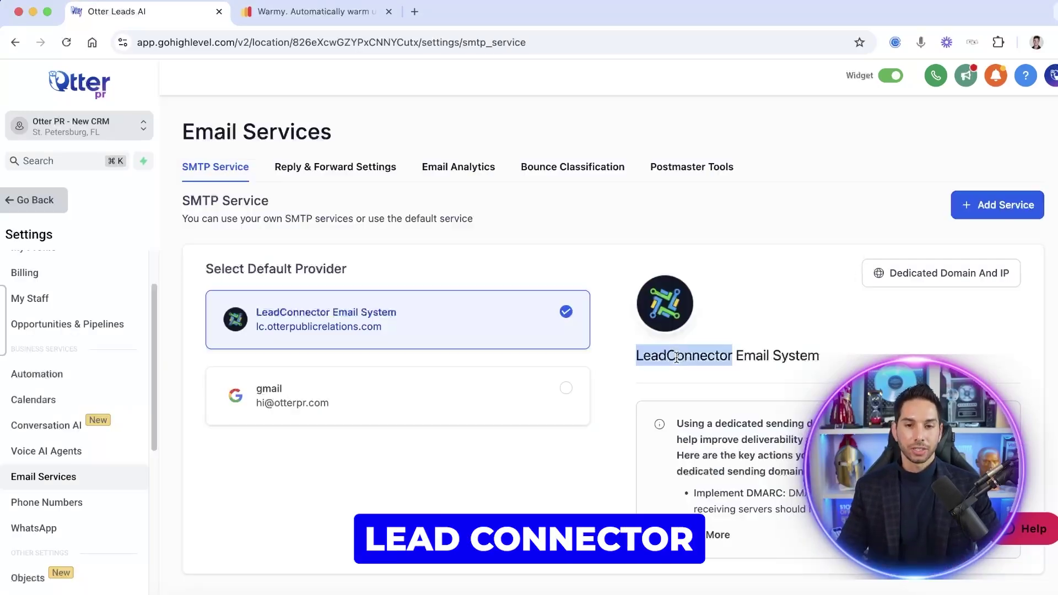
triple_click(750, 354)
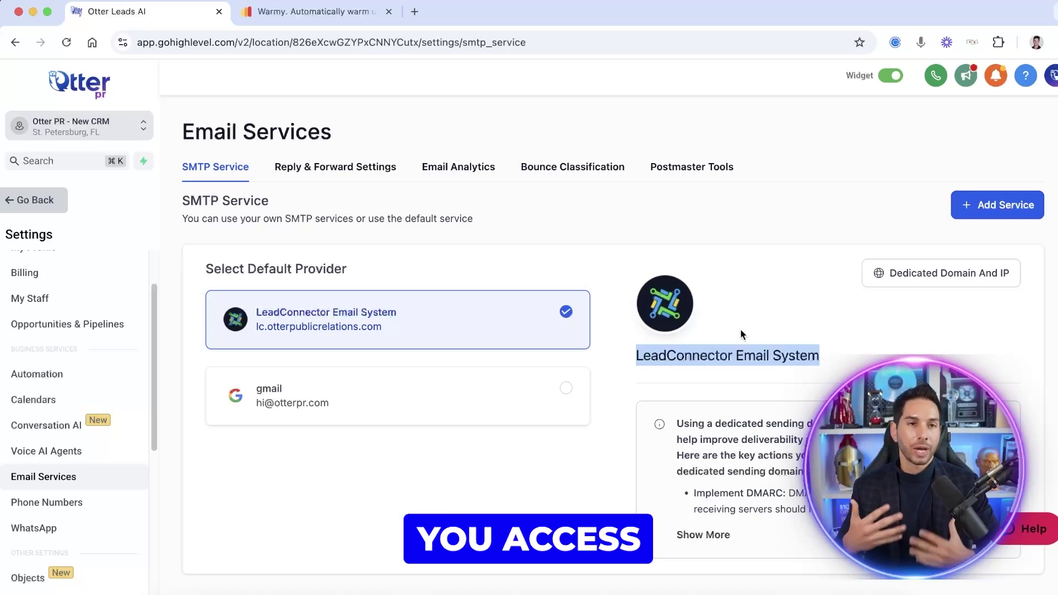
left_click(709, 274)
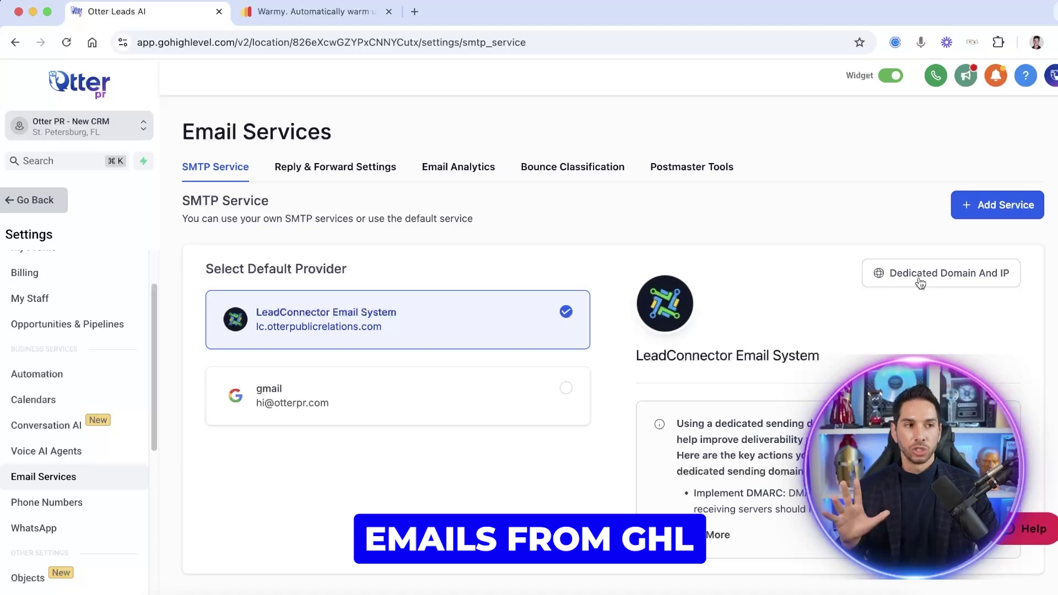
left_click(944, 275)
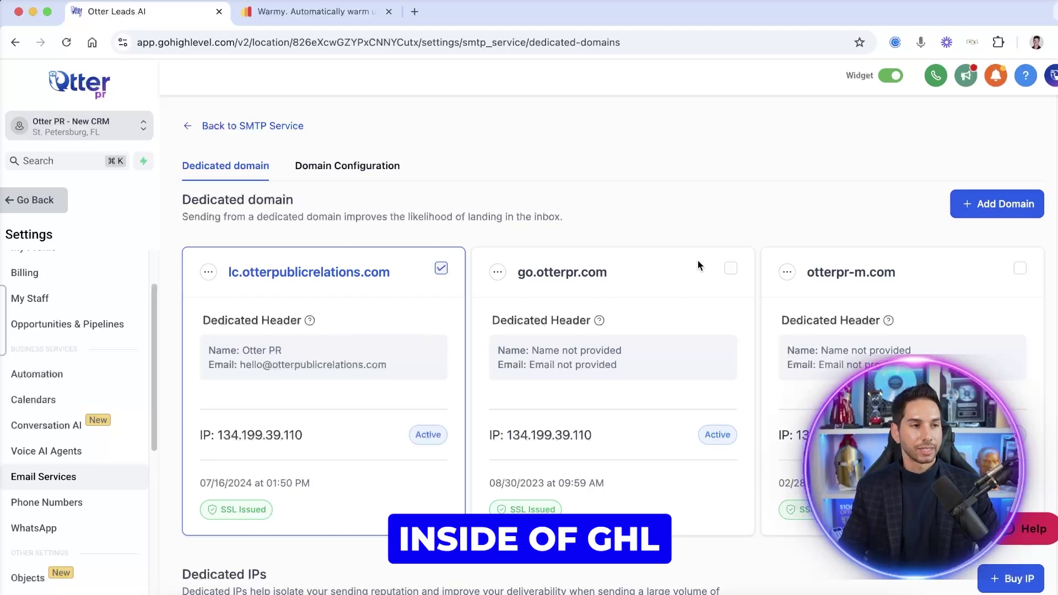
Review the Dedicated IPs section for 134.199.39.110 and bring up the Buy IP offer
scroll(551, 235, "down", 1)
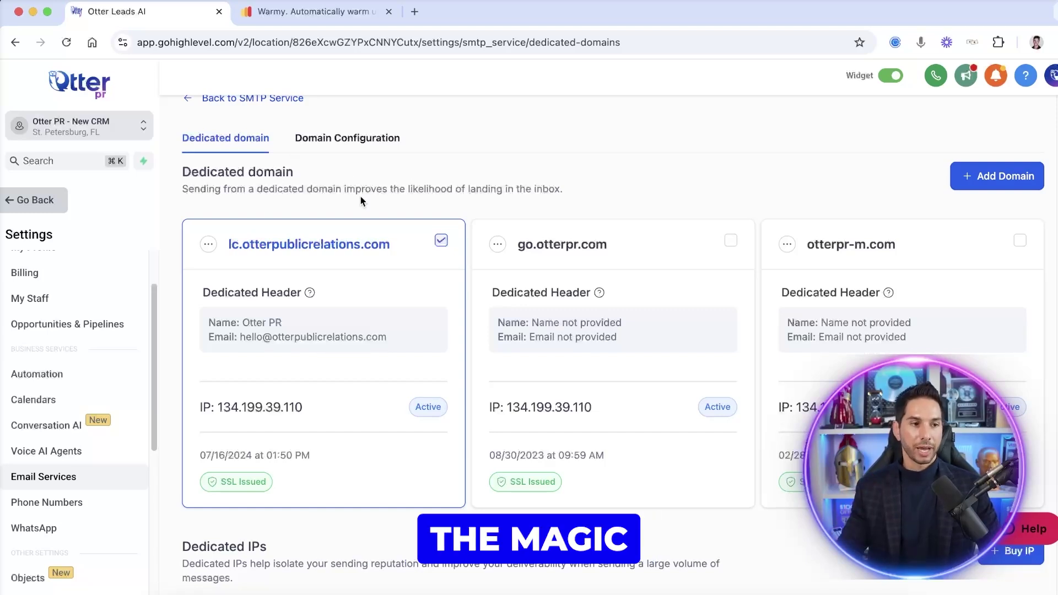
scroll(357, 212, "down", 4)
scroll(357, 218, "down", 1)
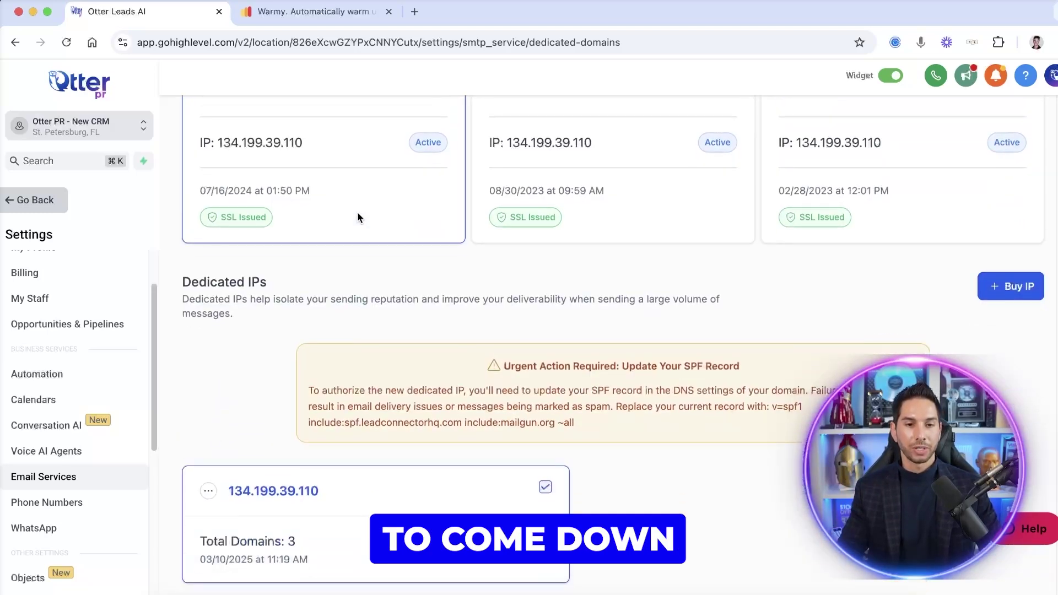
triple_click(196, 278)
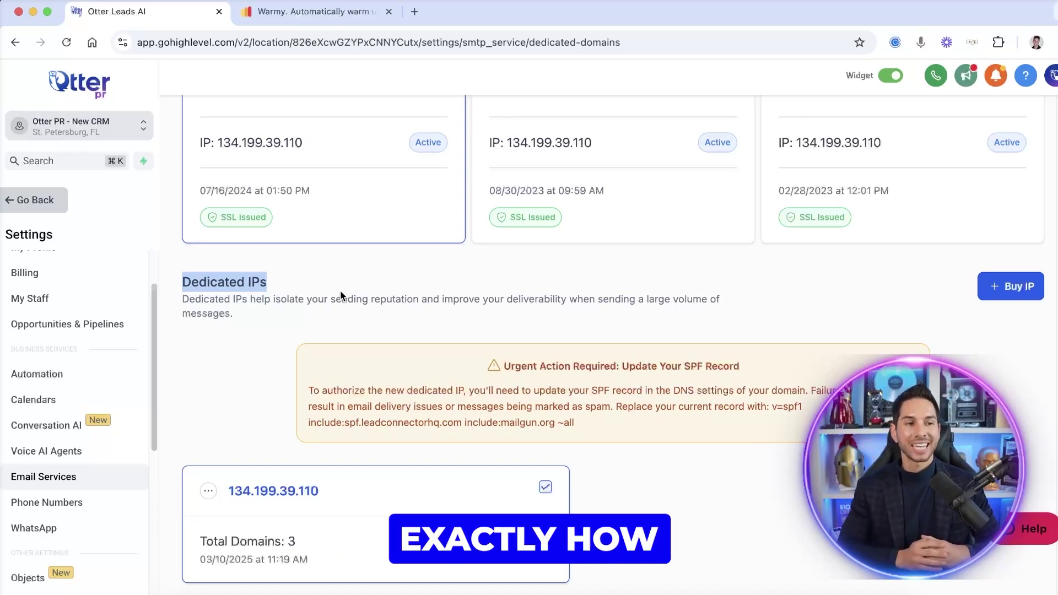
left_click(995, 293)
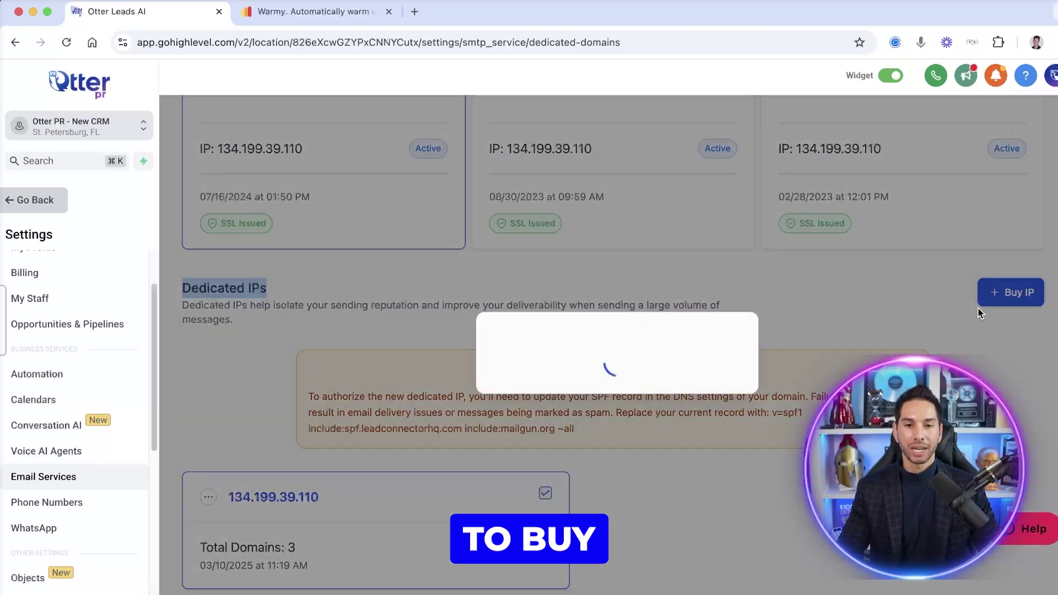
Decline the $88.5/month dedicated IP purchase and highlight the SPF record replacement instruction
left_click_drag(488, 349, 582, 348)
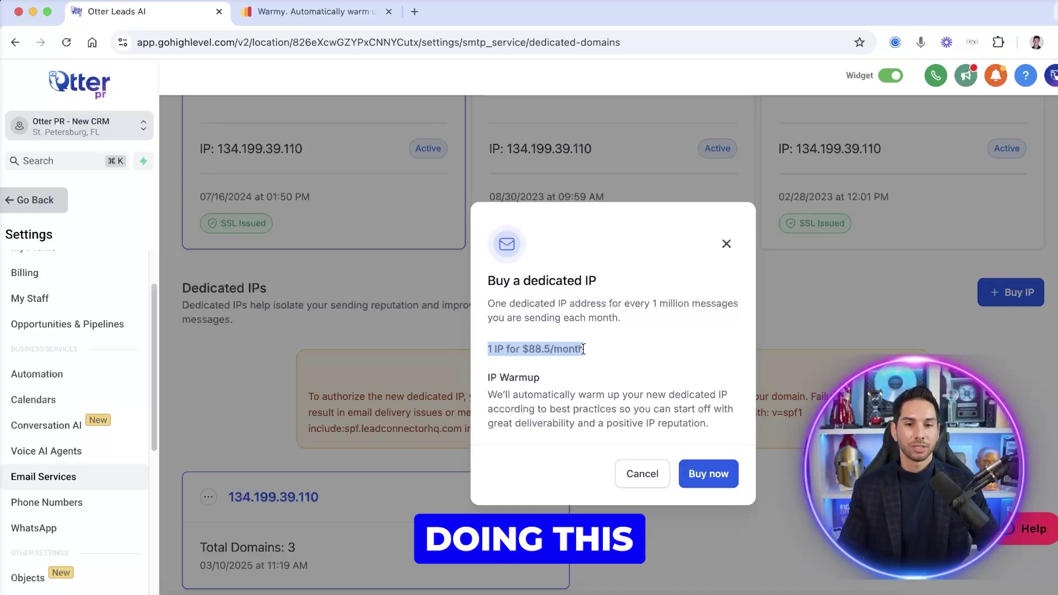
left_click(584, 349)
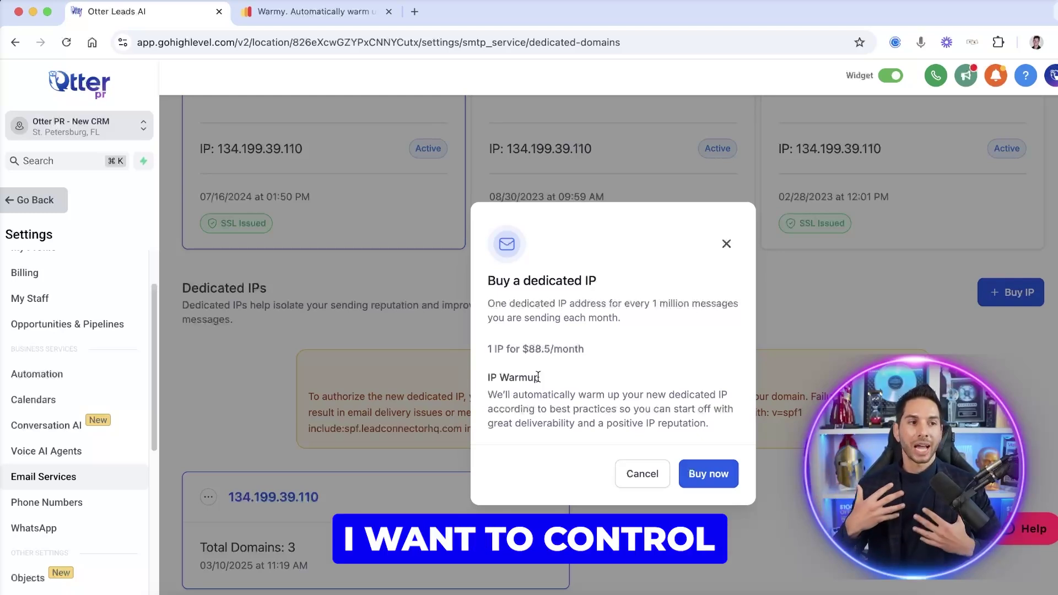
left_click(727, 244)
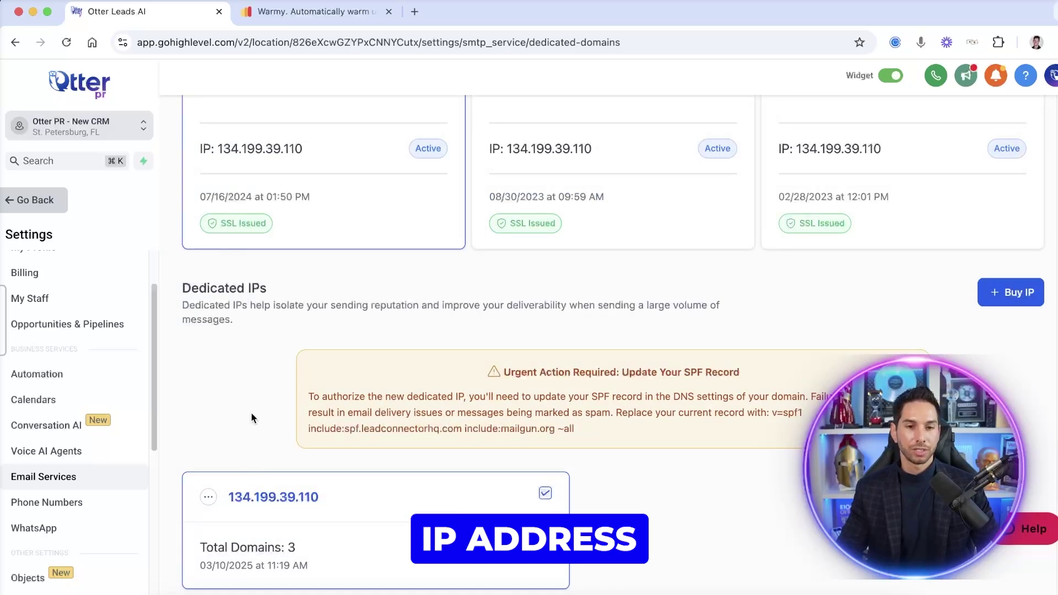
left_click_drag(617, 413, 618, 424)
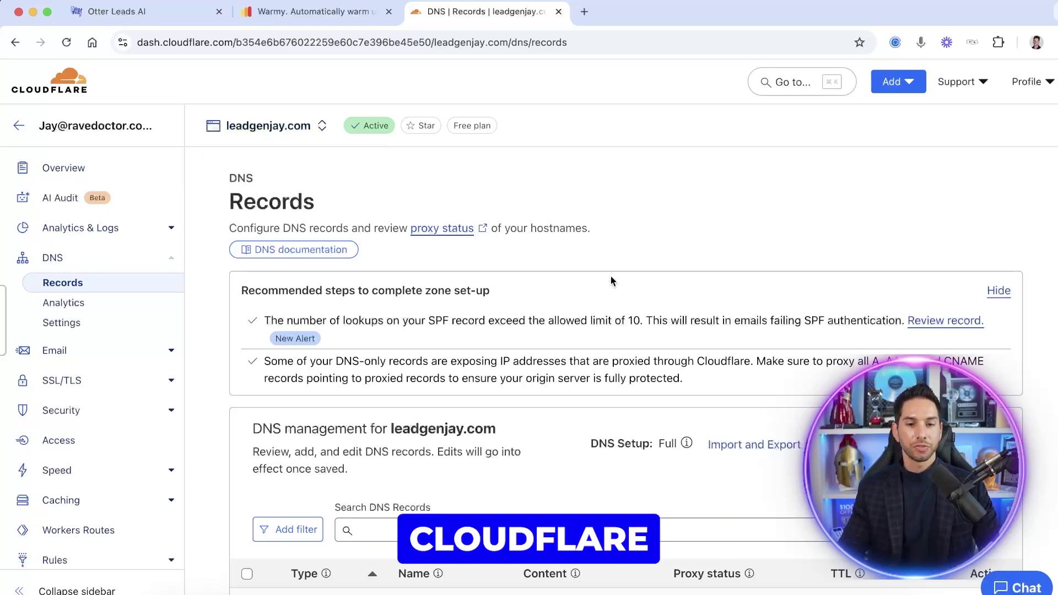
Filter Cloudflare's leadgenjay.com DNS records to those matching 'spf'
scroll(611, 280, "down", 3)
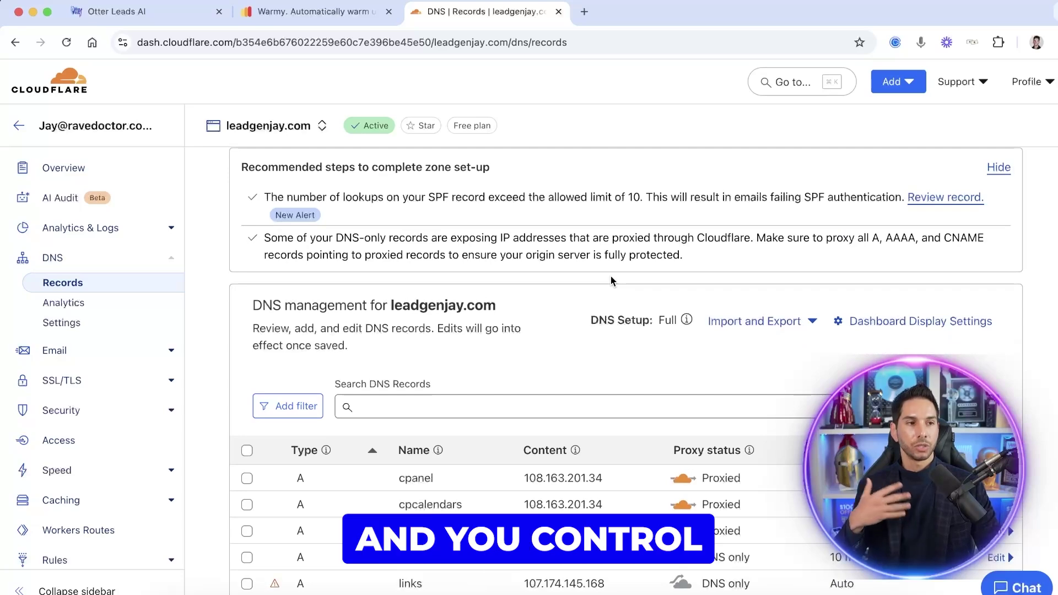
scroll(611, 280, "down", 2)
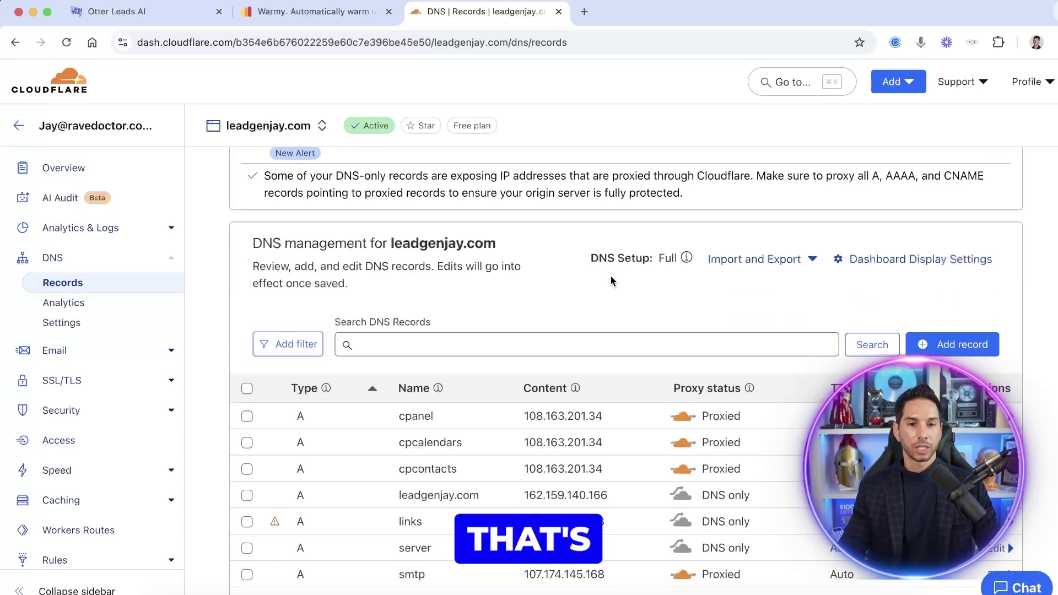
left_click(468, 348)
type("spf")
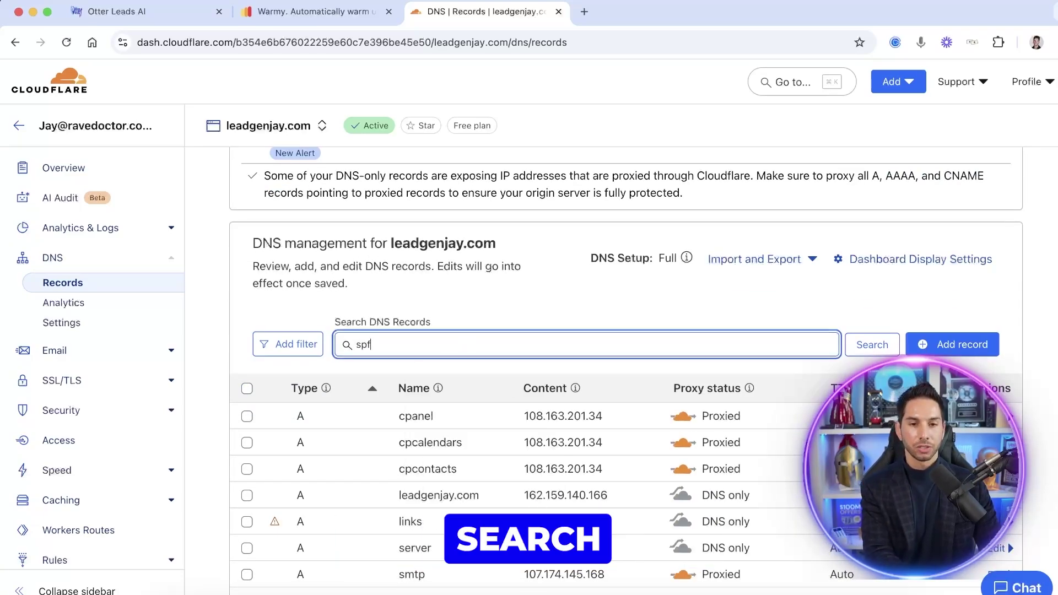
key("Return")
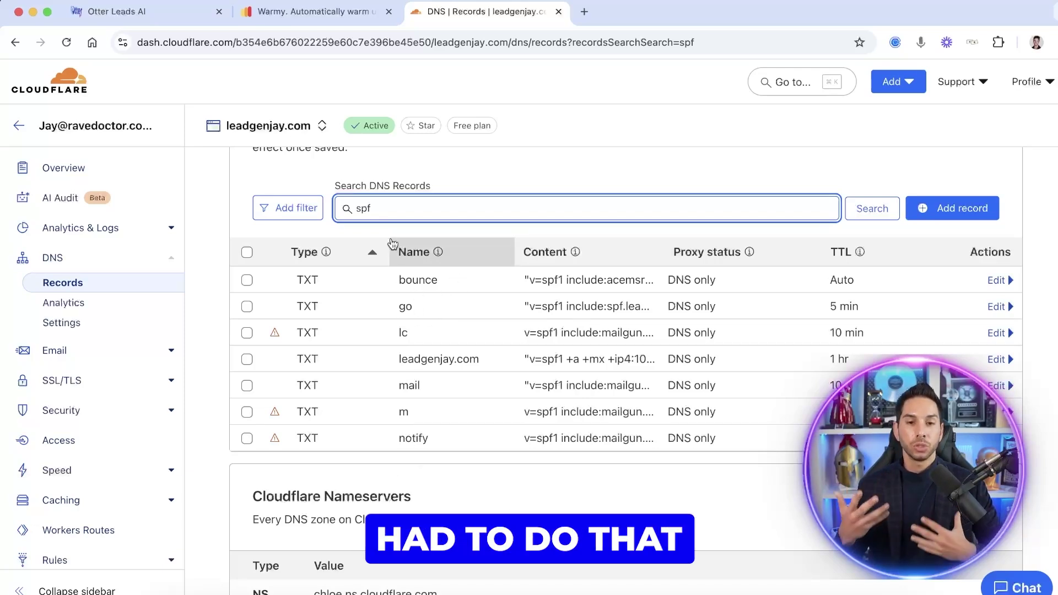
left_click(143, 11)
left_click(468, 11)
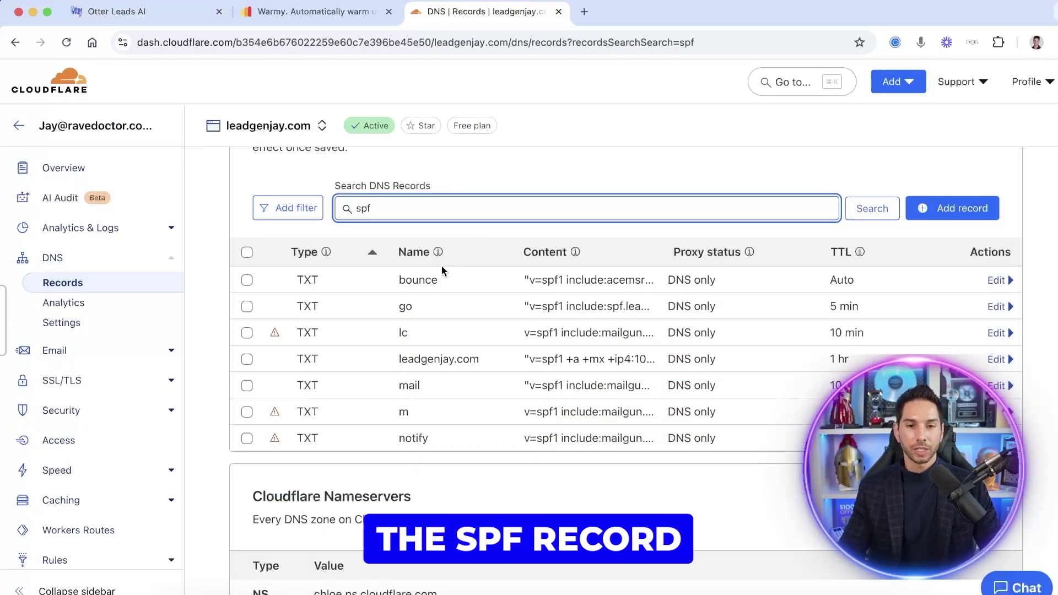
Select the mail TXT record's SPF value and compare it with GoHighLevel's required SPF value
left_click(997, 386)
scroll(463, 401, "down", 2)
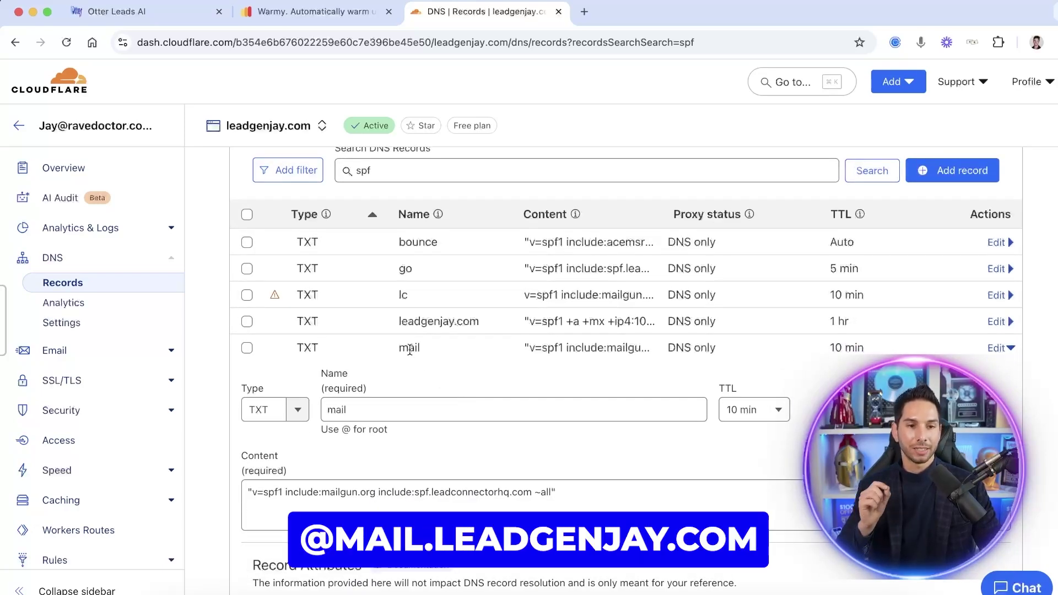
left_click_drag(247, 491, 533, 499)
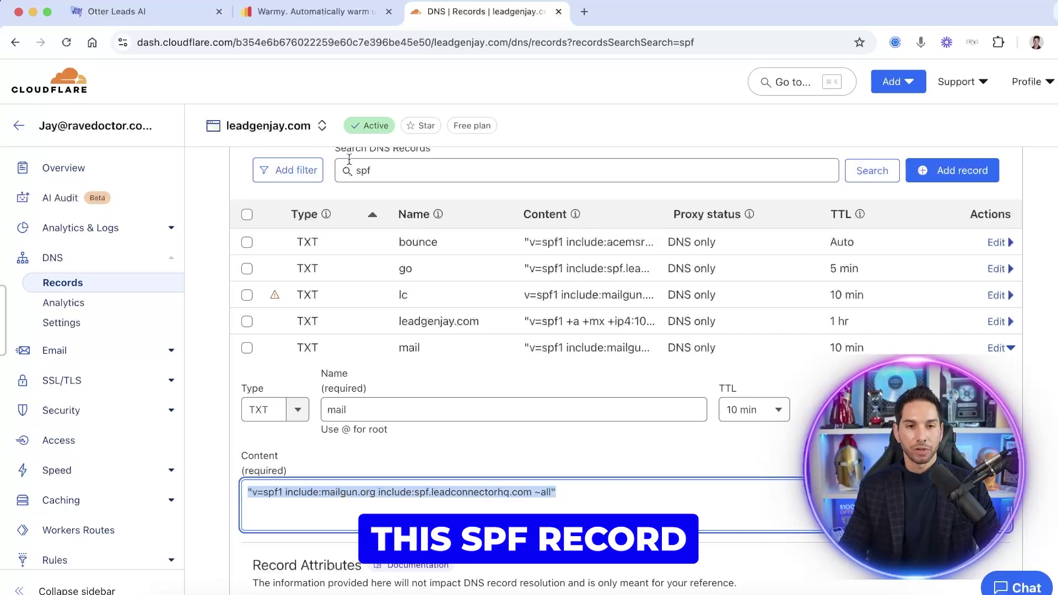
left_click(154, 15)
left_click_drag(770, 413, 773, 424)
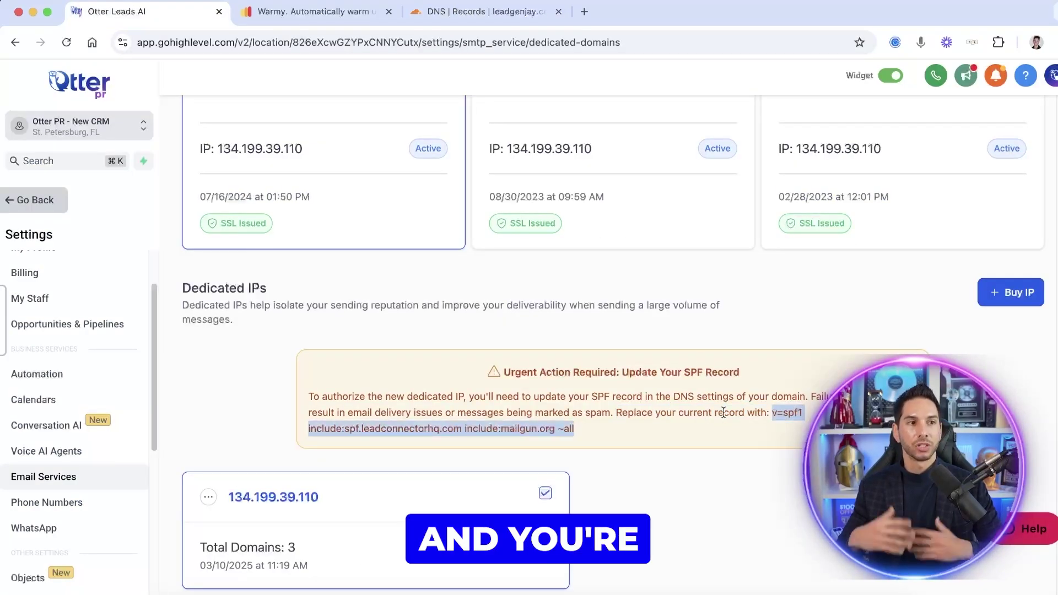
Return to the Dedicated domain list showing three domains on IP 134.199.39.110
left_click(333, 550)
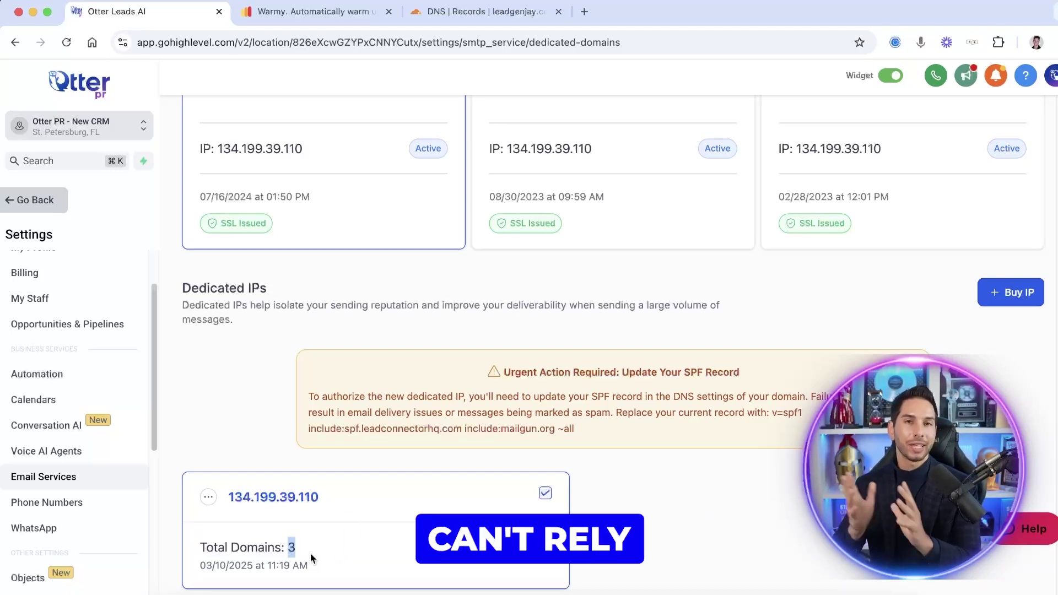
scroll(328, 545, "up", 5)
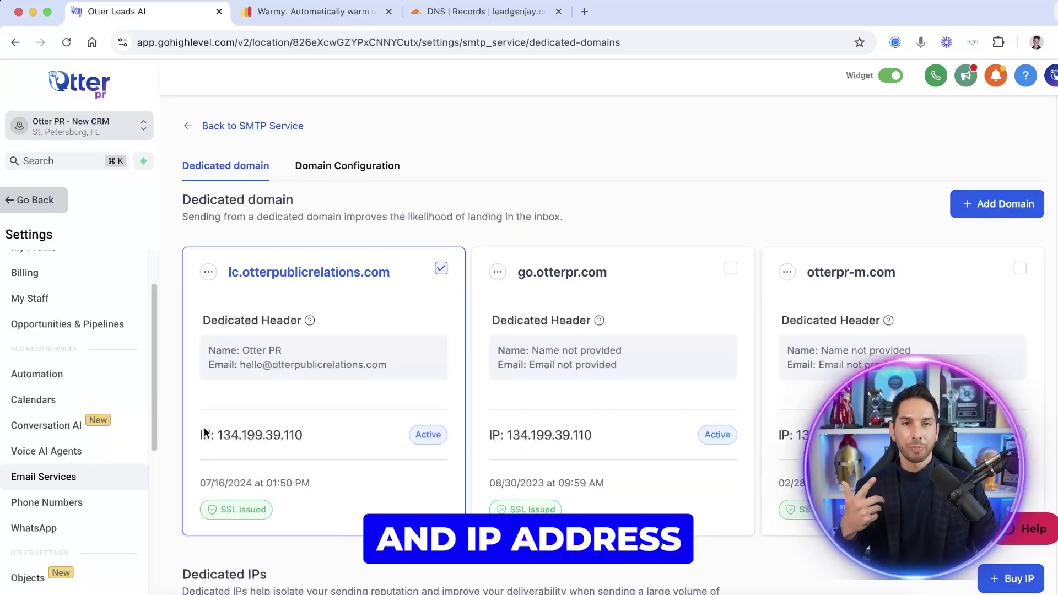
In lc.otterpublicrelations.com's SMTP settings, start a new SMTP user 'hello', then cancel without creating
left_click(207, 276)
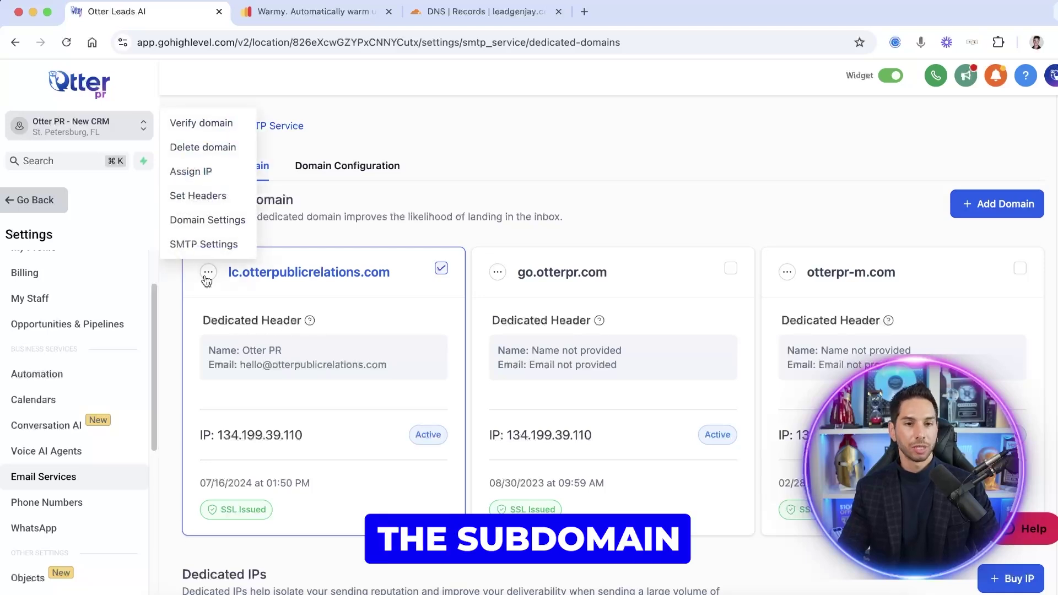
left_click(202, 244)
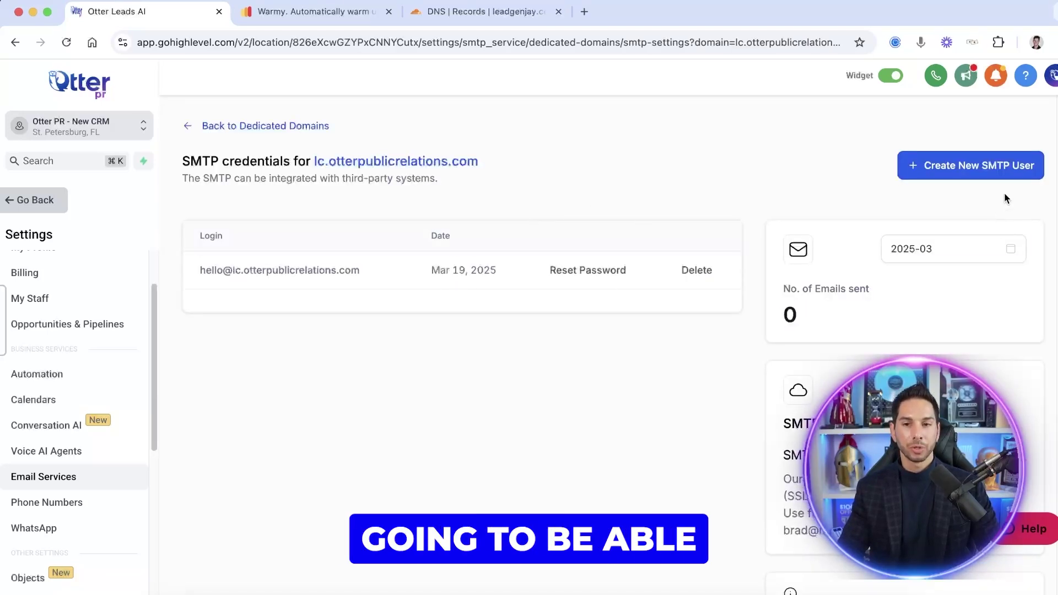
left_click(997, 171)
left_click(472, 340)
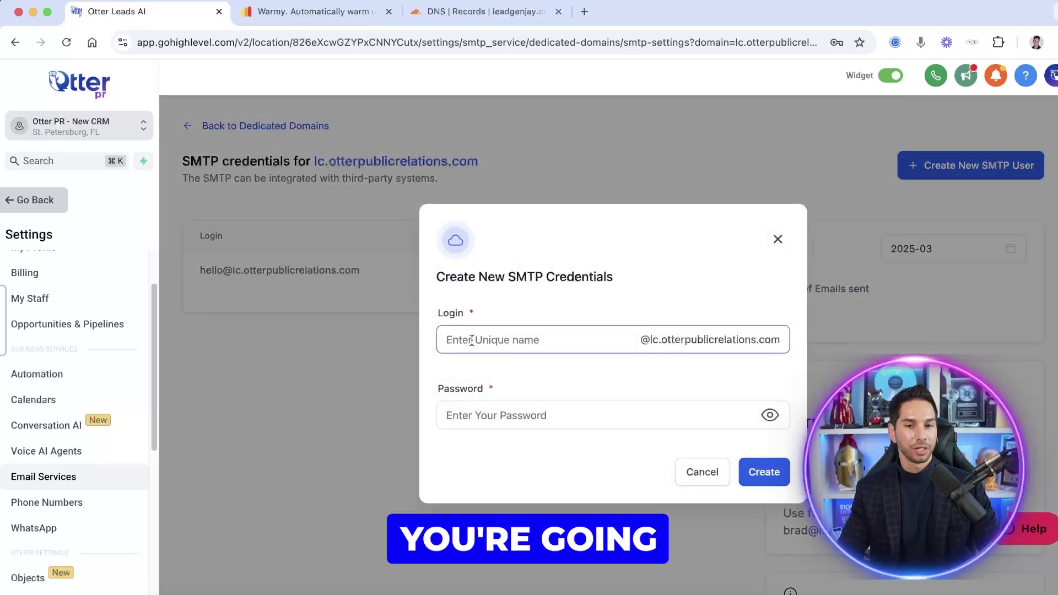
left_click(507, 332)
type("hello")
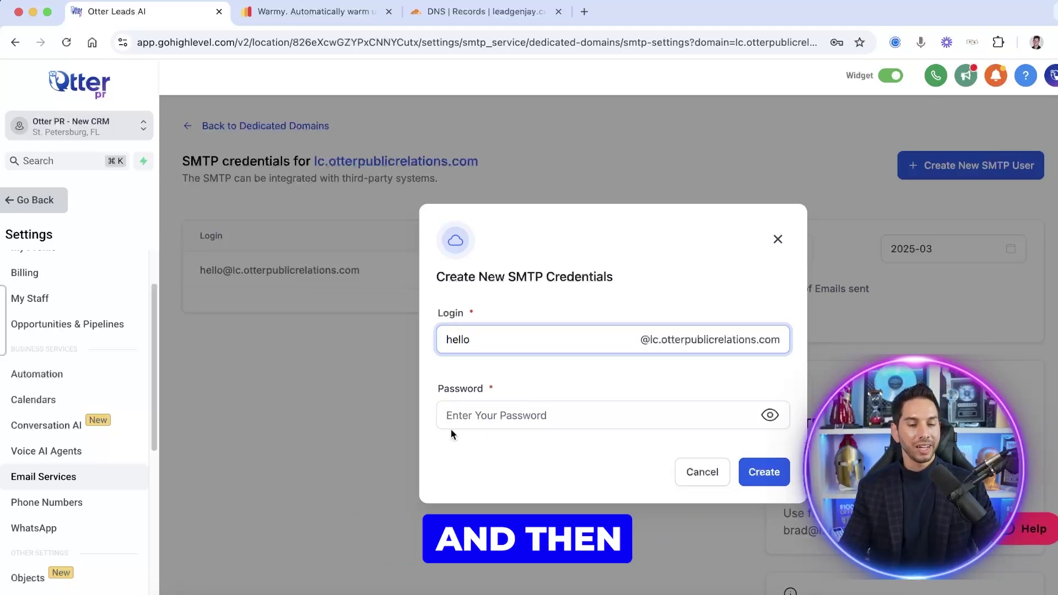
left_click(778, 238)
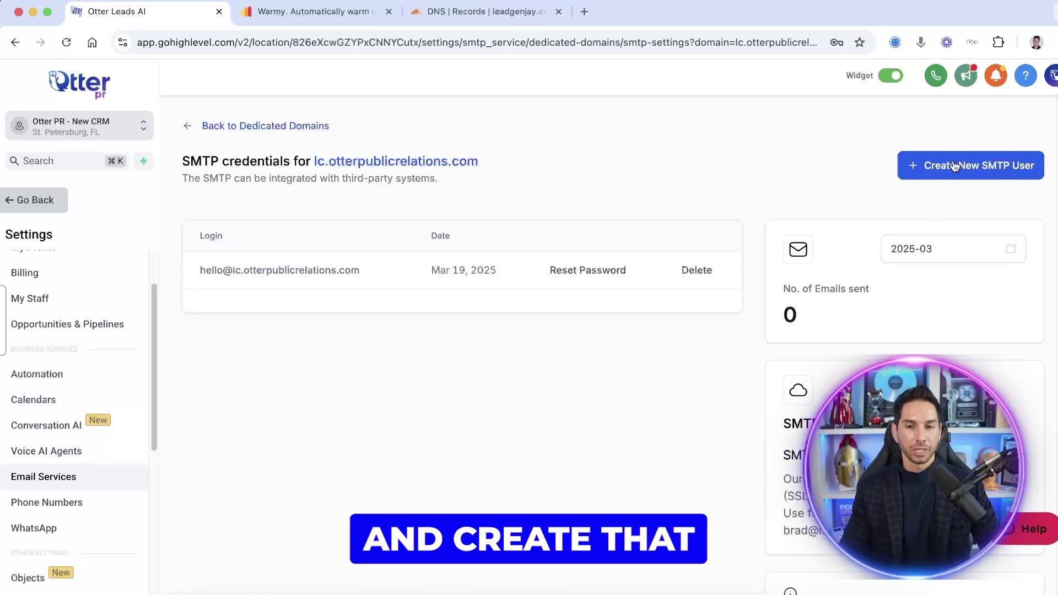
Select the existing SMTP login email, then move to Warmy in a new browser tab
triple_click(316, 270)
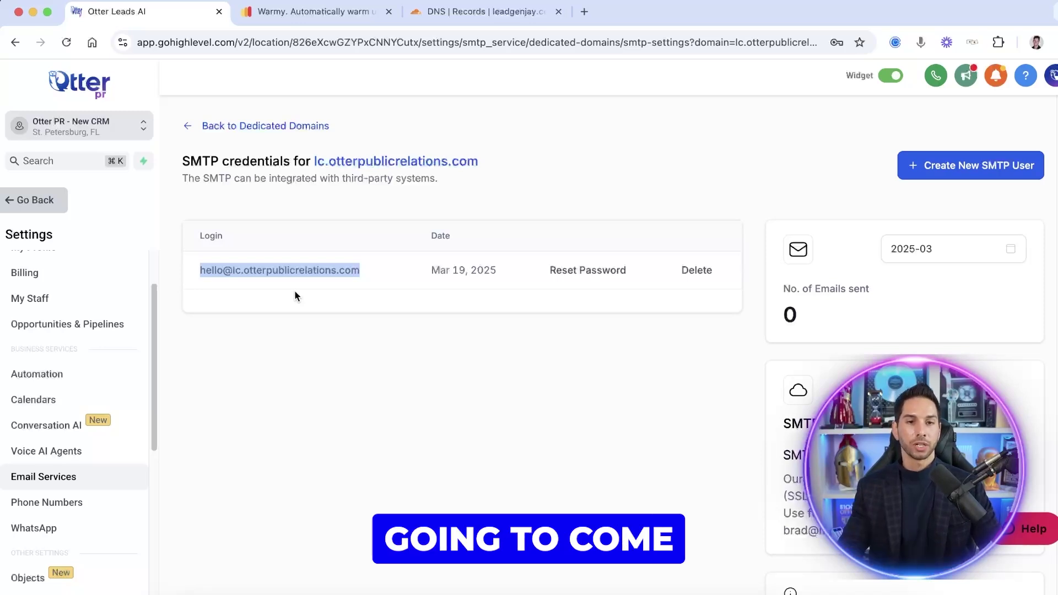
left_click(307, 12)
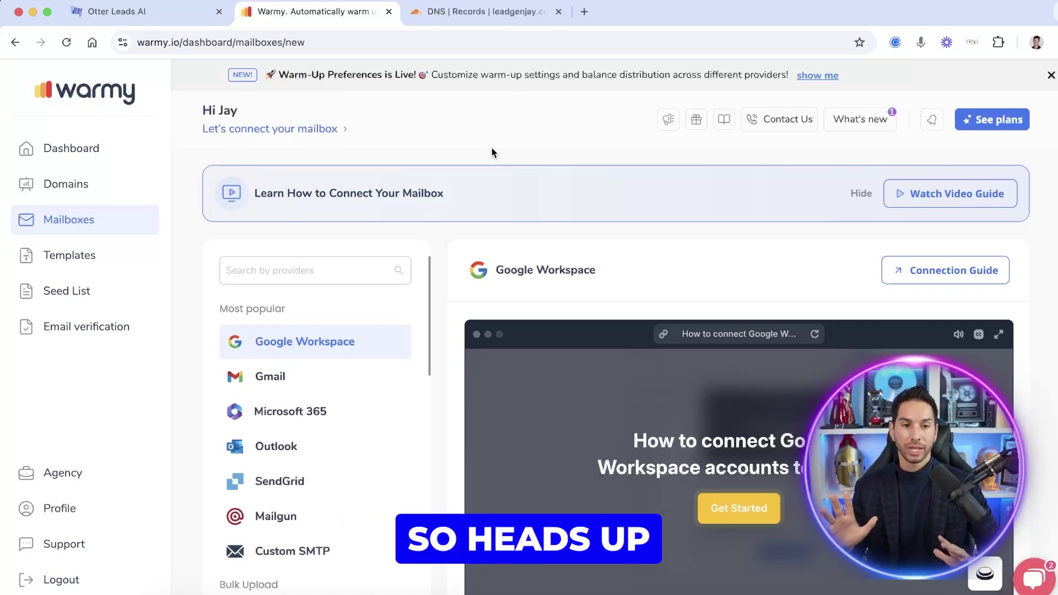
left_click(584, 11)
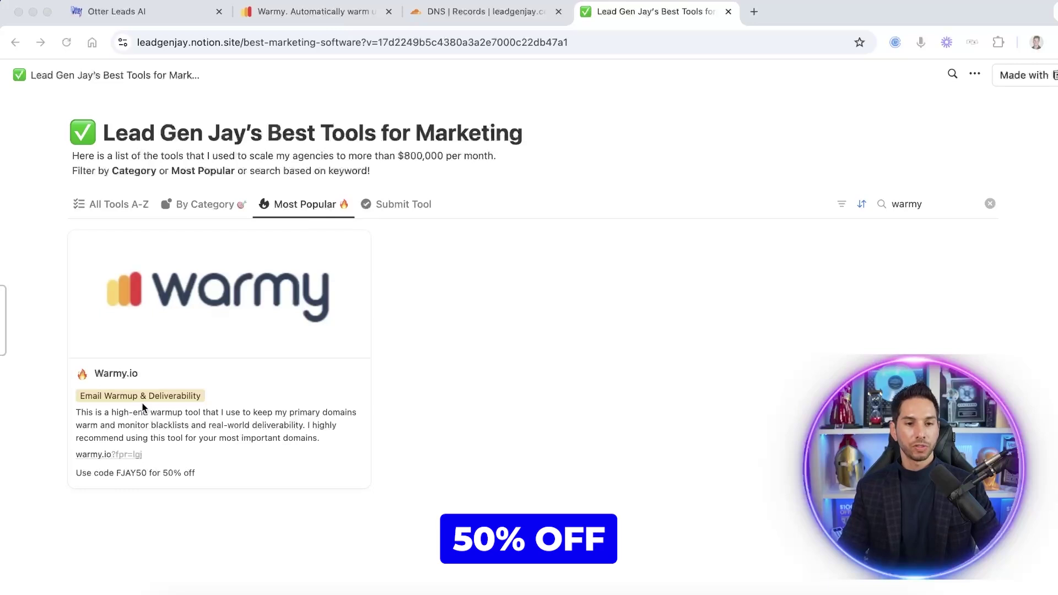
Preview the Warmy.io entry's 50% off discount code, then return to the Warmy tab
left_click(132, 481)
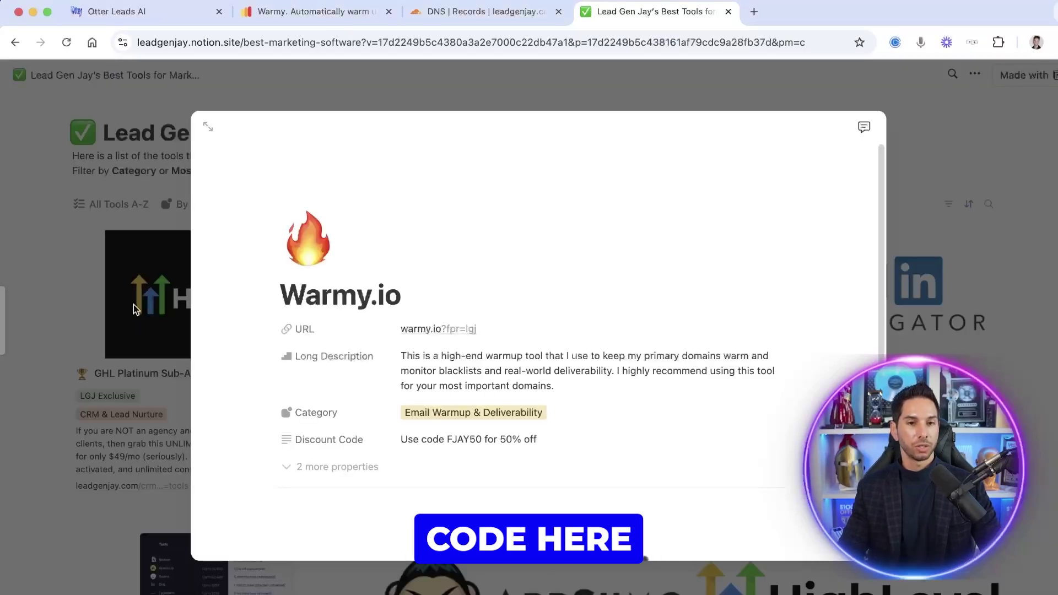
left_click(64, 192)
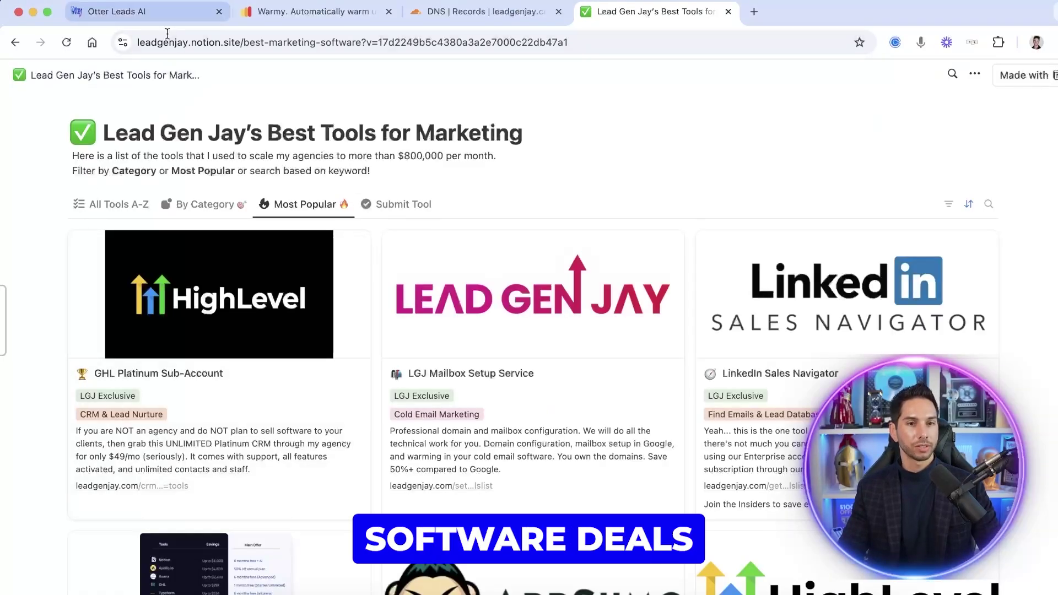
key("super+2")
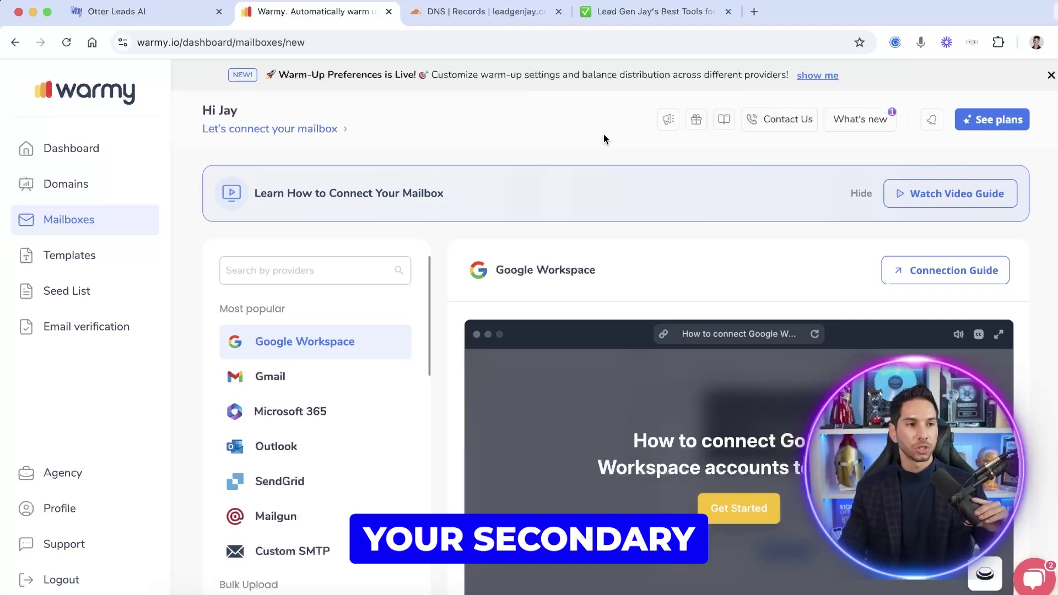
left_click(261, 134)
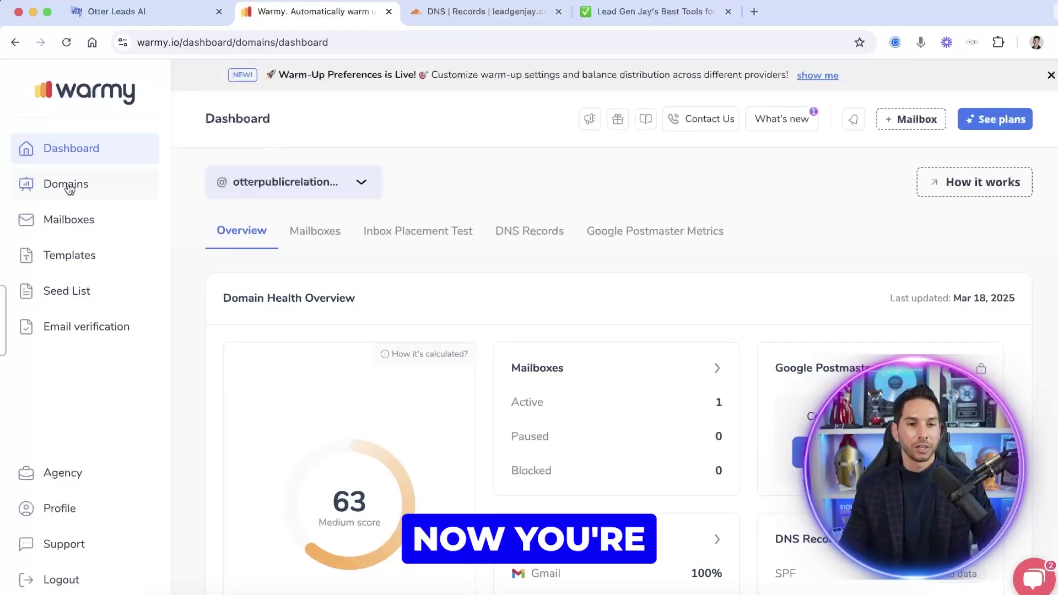
left_click(63, 217)
scroll(488, 207, "down", 1)
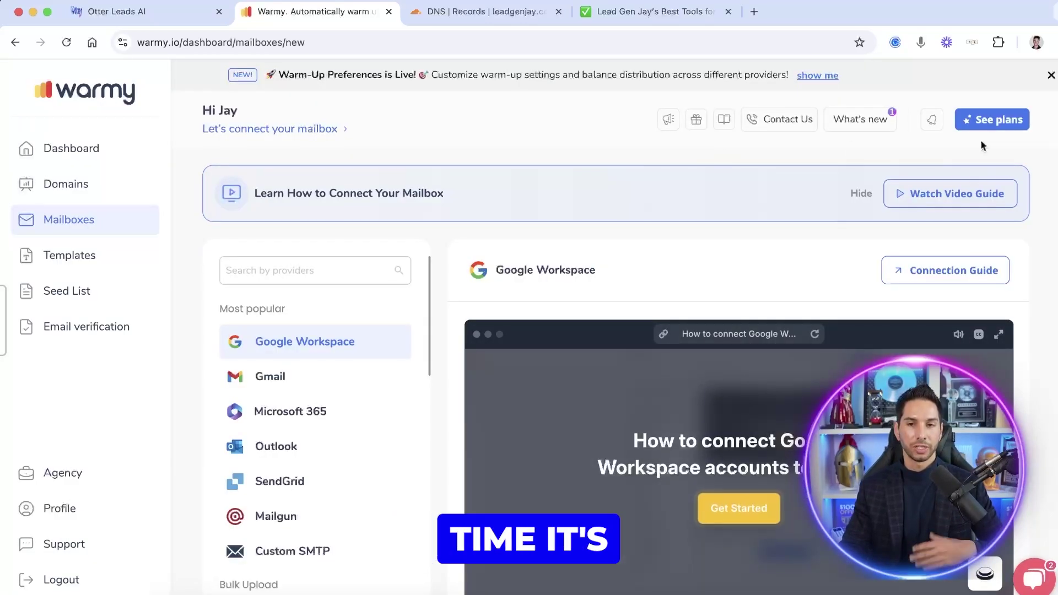
left_click(1001, 122)
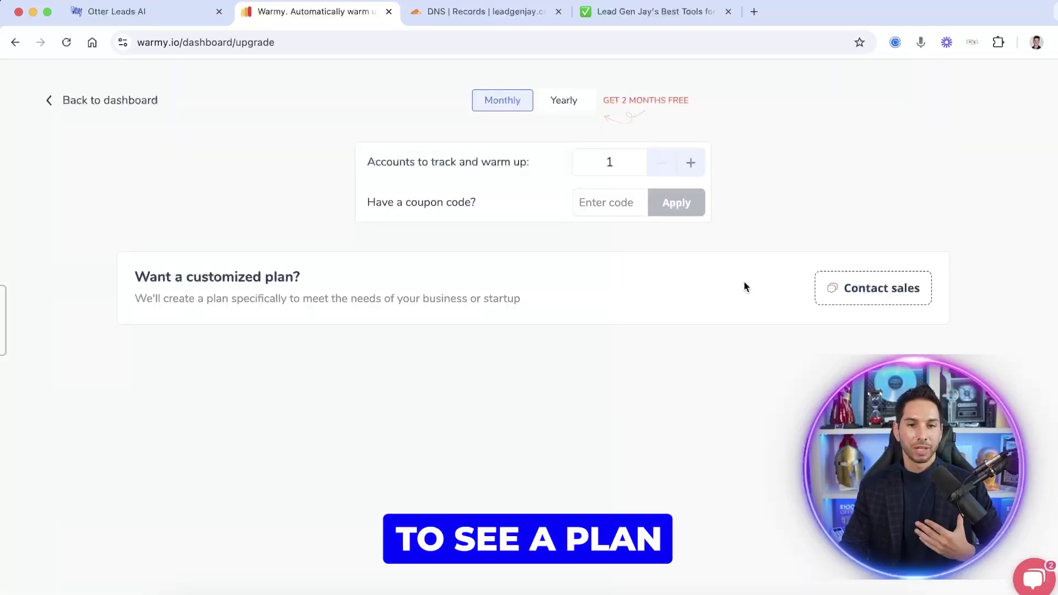
Scroll through Warmy's plan comparison, highlighting Premium's 1000 warm-up emails per day
scroll(745, 286, "down", 3)
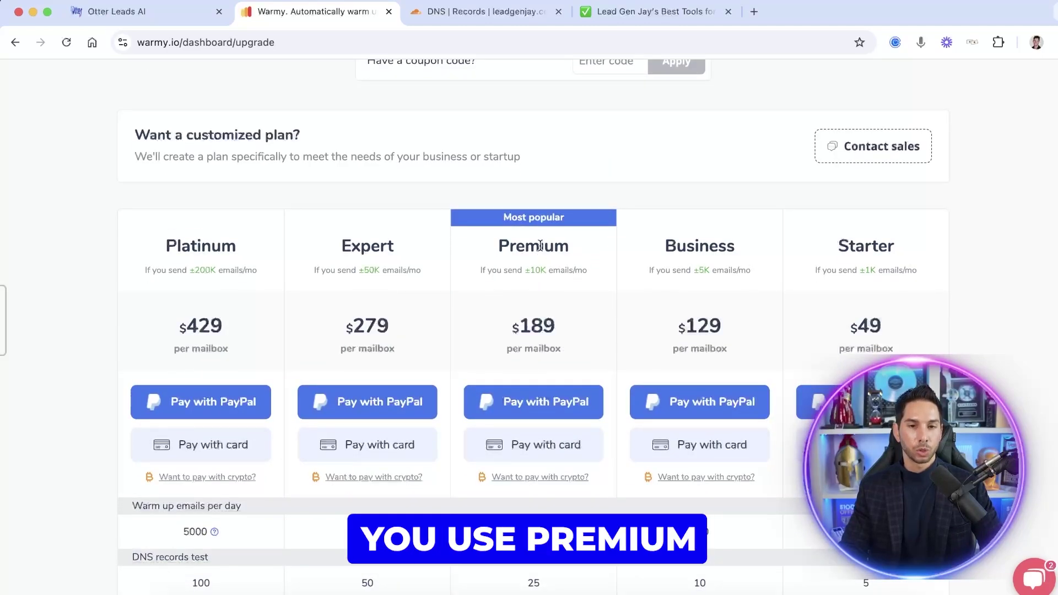
scroll(541, 248, "down", 3)
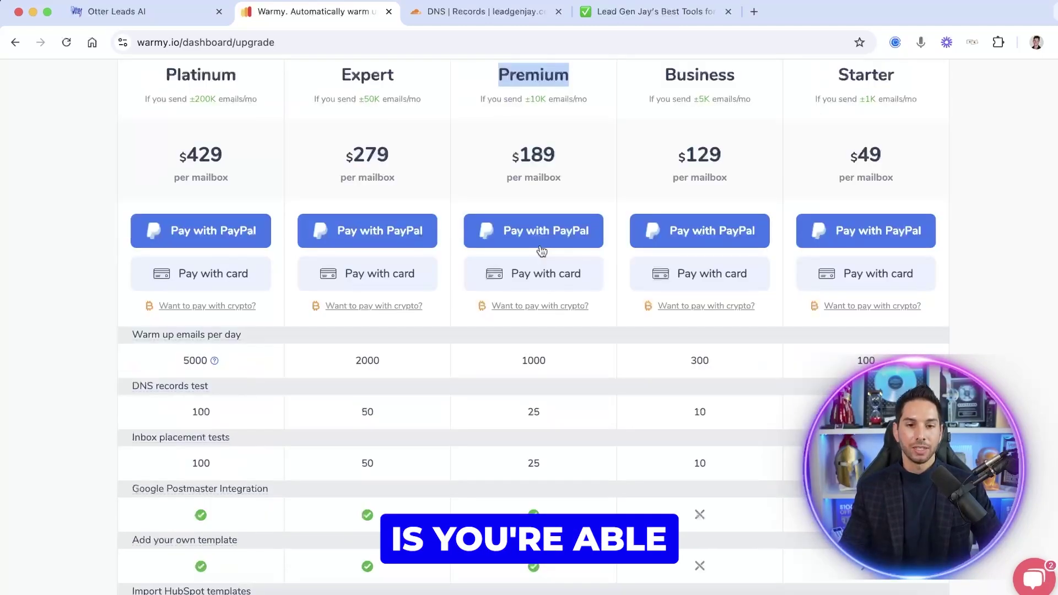
double_click(533, 359)
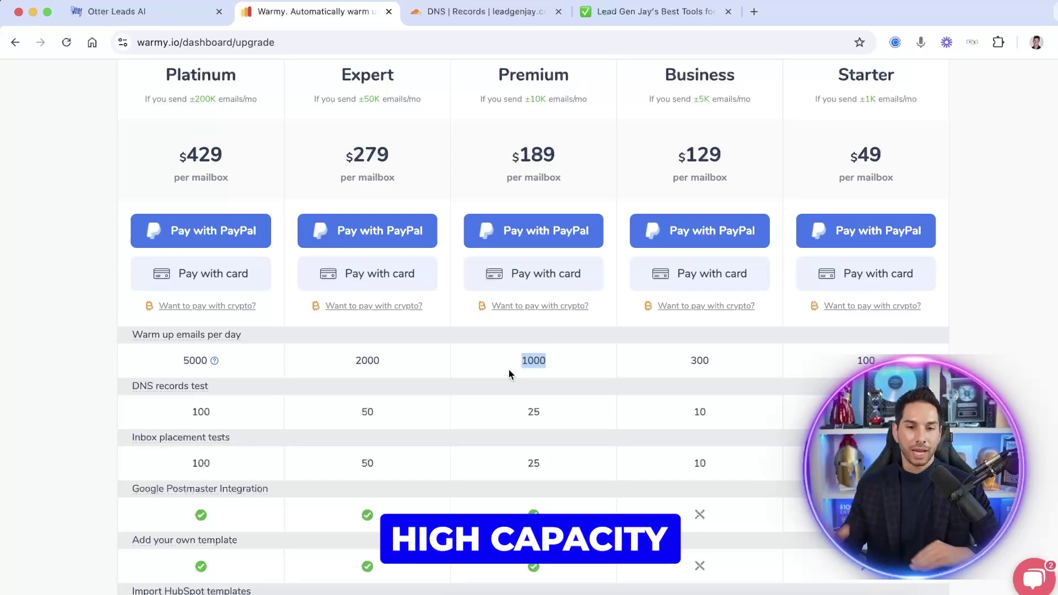
scroll(544, 406, "down", 5)
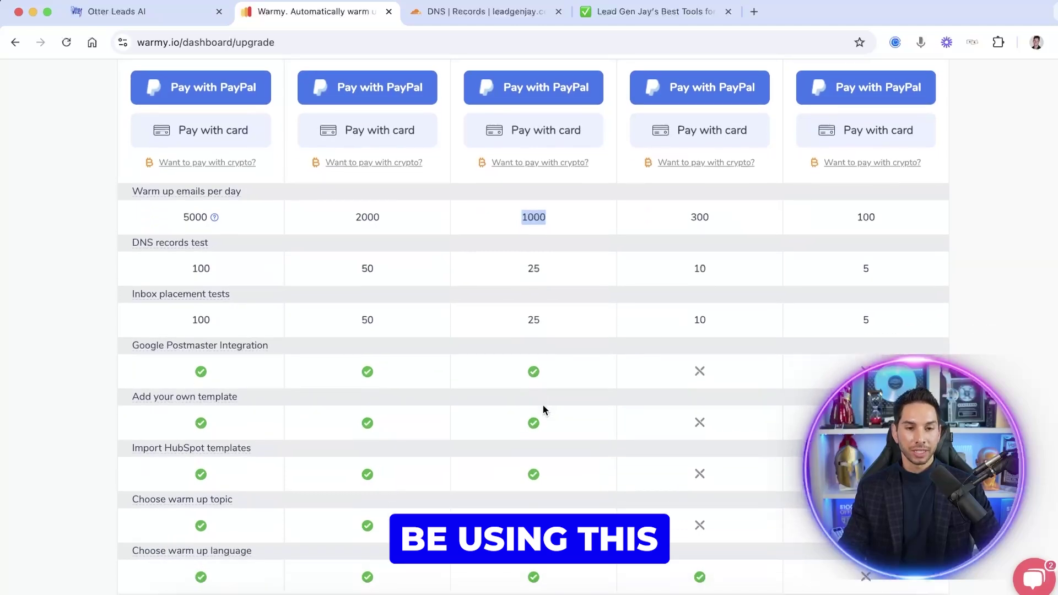
scroll(543, 405, "down", 2)
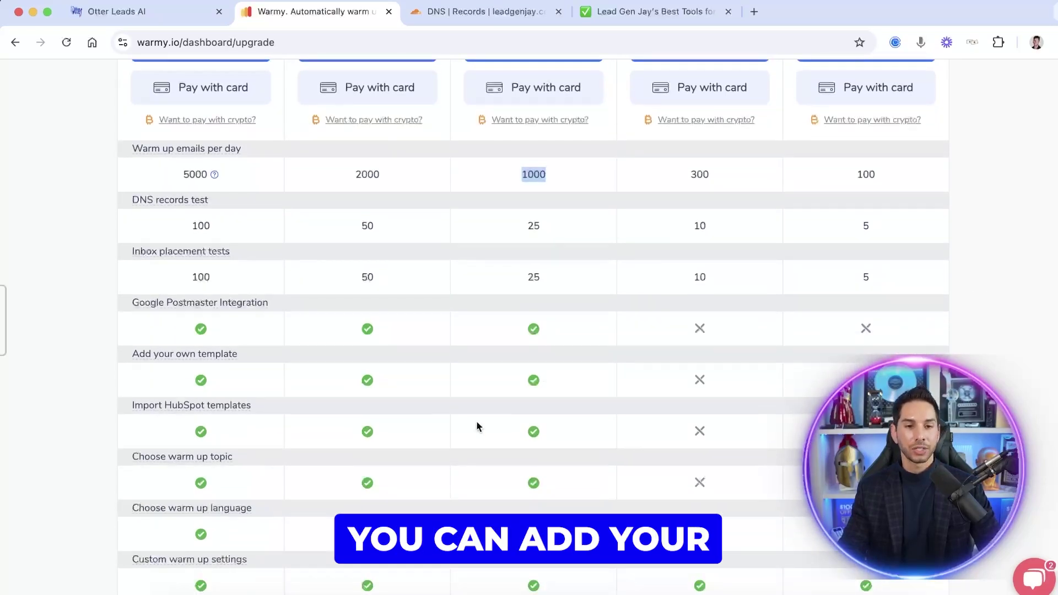
scroll(525, 369, "down", 3)
scroll(524, 369, "down", 5)
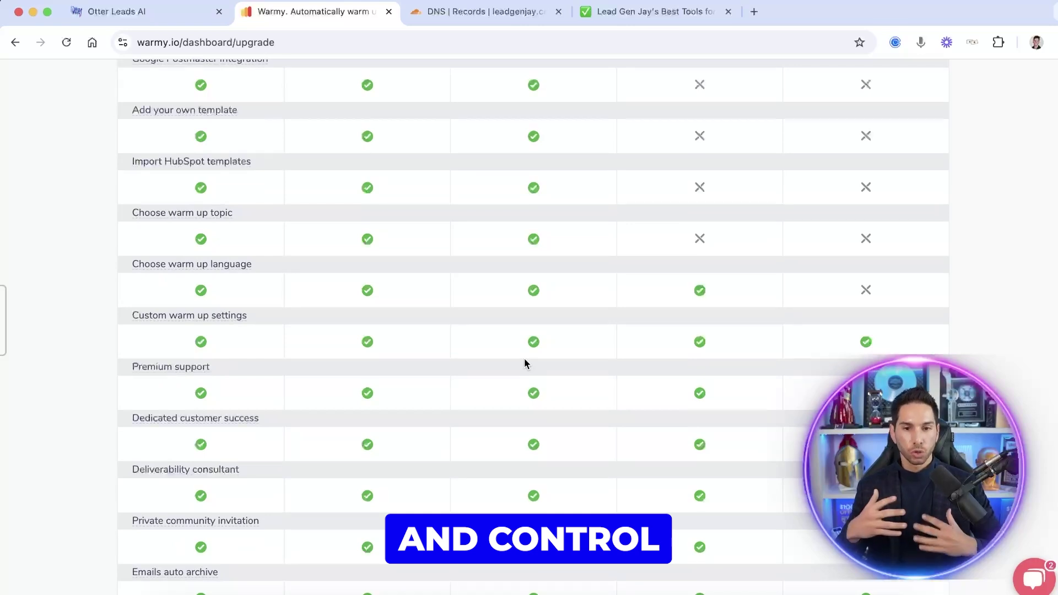
scroll(525, 363, "up", 15)
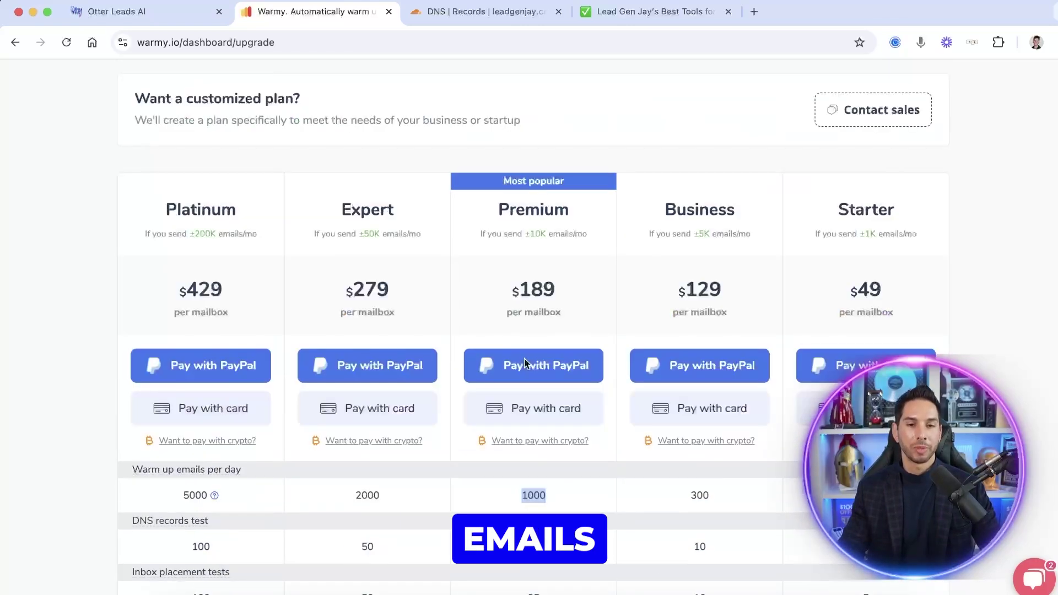
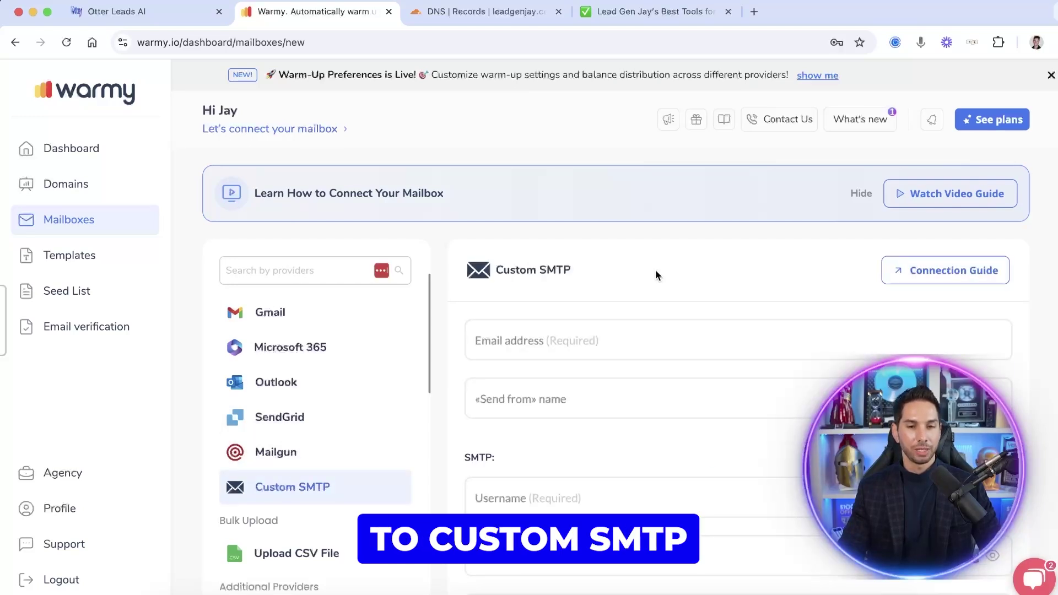
Scroll down the Custom SMTP connection form to view its empty fields
scroll(659, 269, "down", 3)
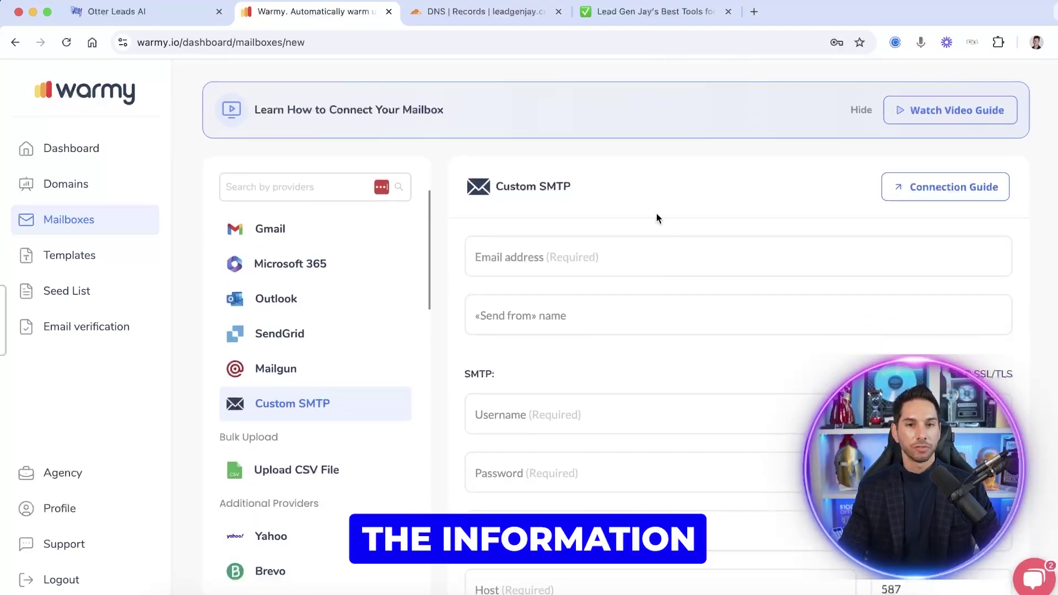
Paste the GoHighLevel SMTP login as the e-mail, enter sender name Otter Public Relations and the SMTP password
left_click(138, 11)
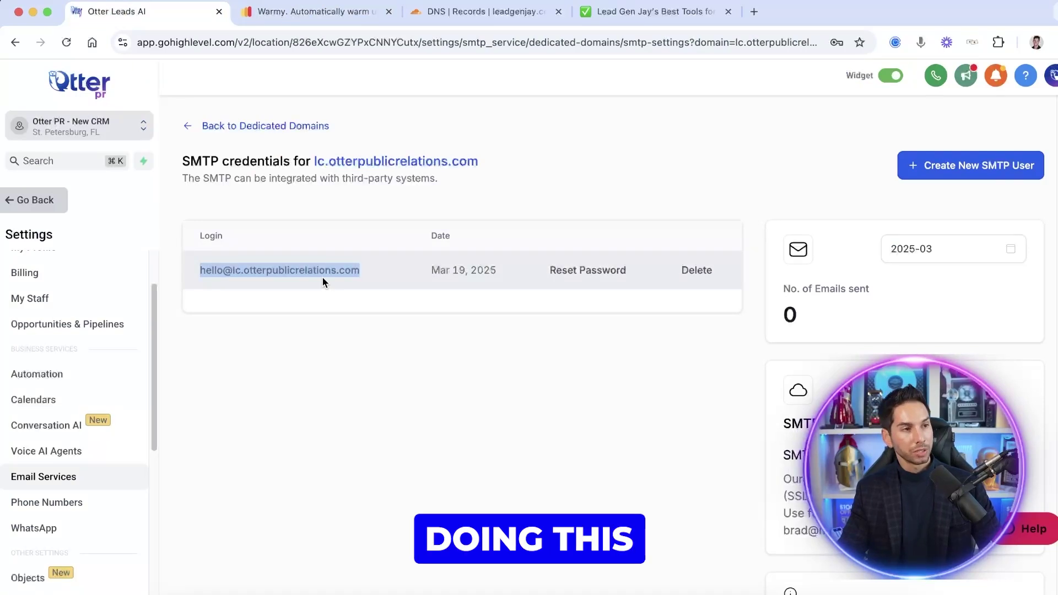
left_click(289, 19)
left_click(539, 267)
key("super+v")
left_click(527, 313)
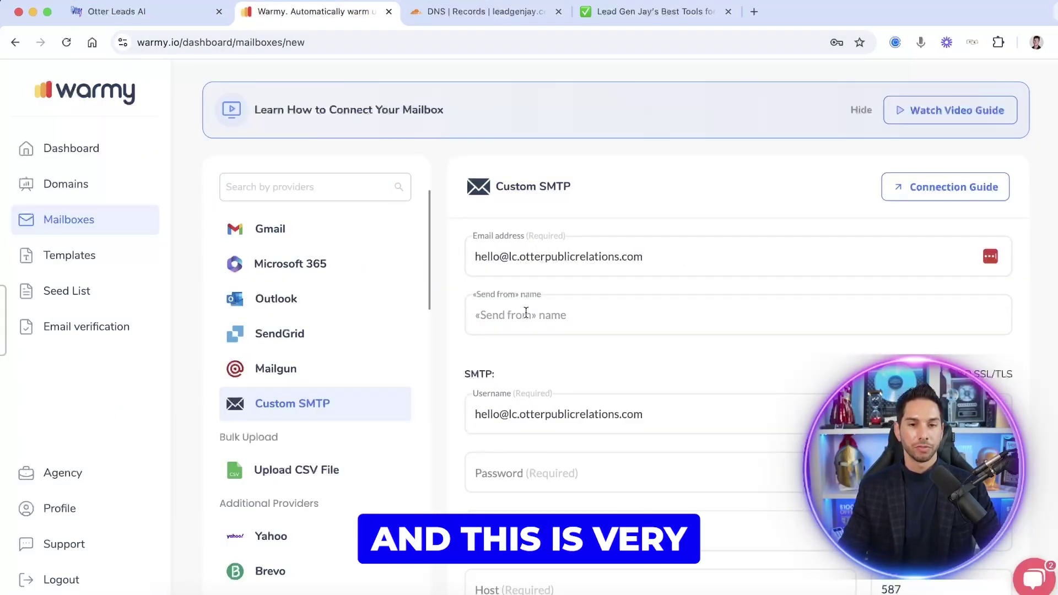
type("Otter P")
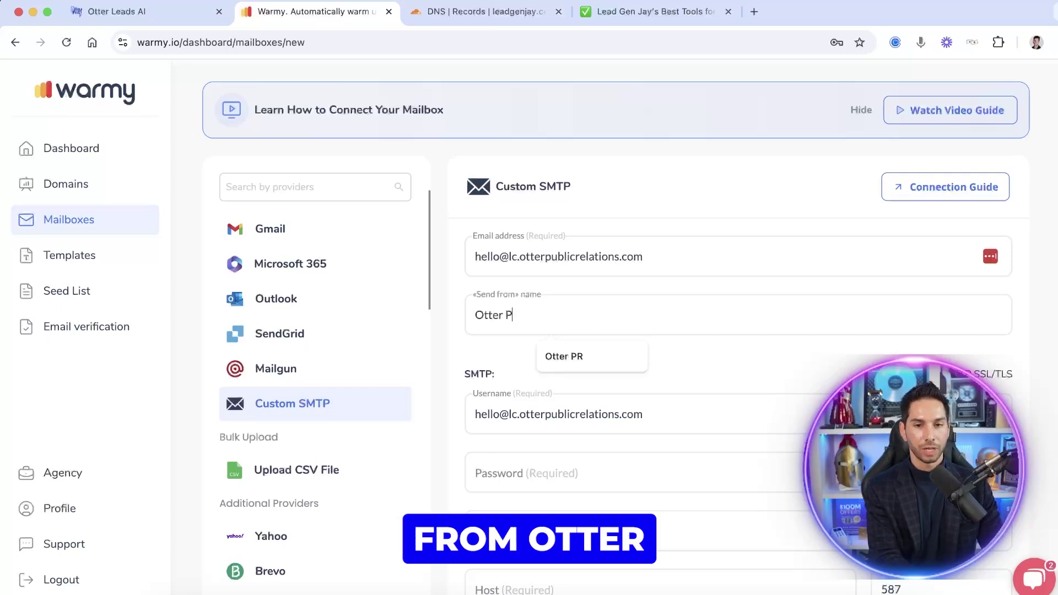
type("ublic Relations")
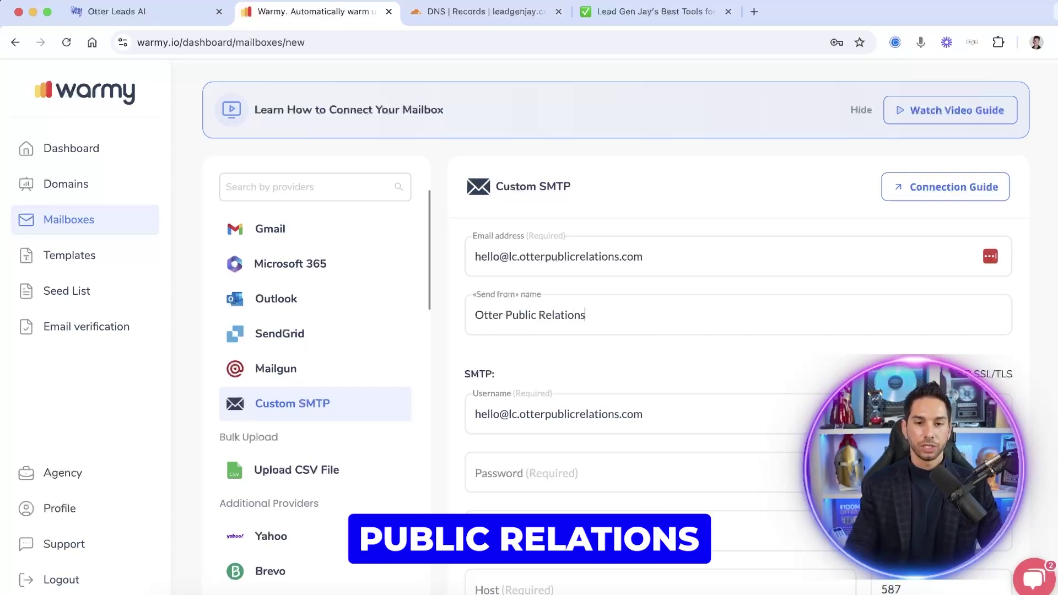
left_click(541, 468)
type("*******")
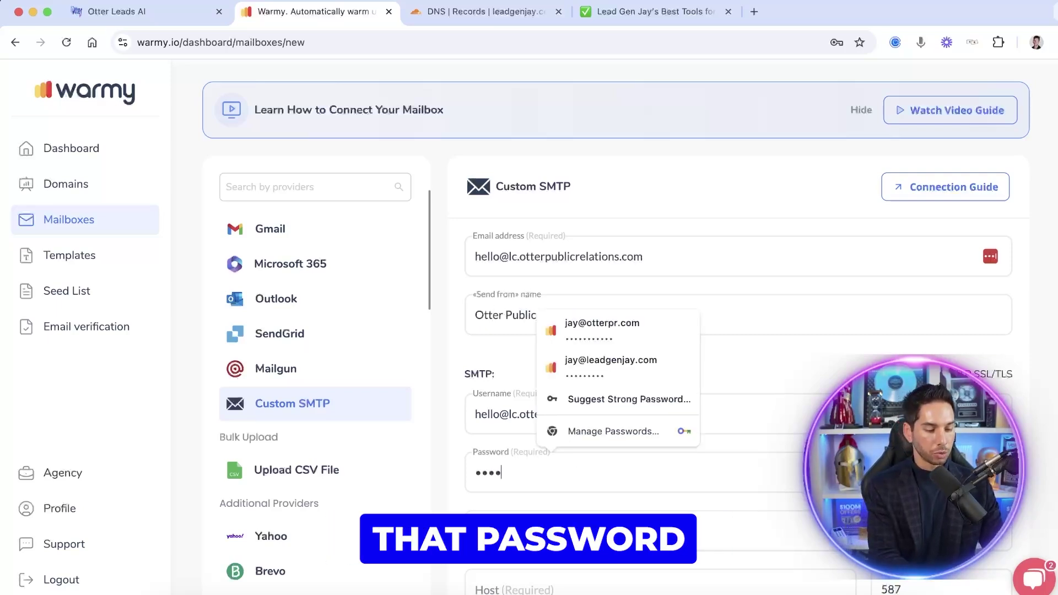
Paste smtp.mailgun.org as the SMTP host, set port 587, and disable IMAP
scroll(506, 497, "down", 3)
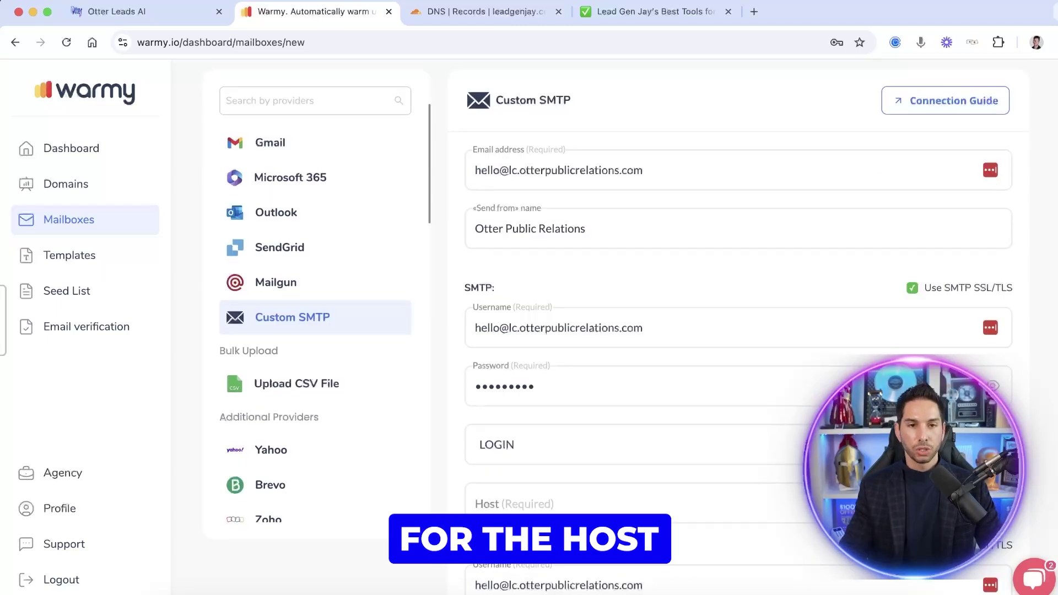
left_click(127, 11)
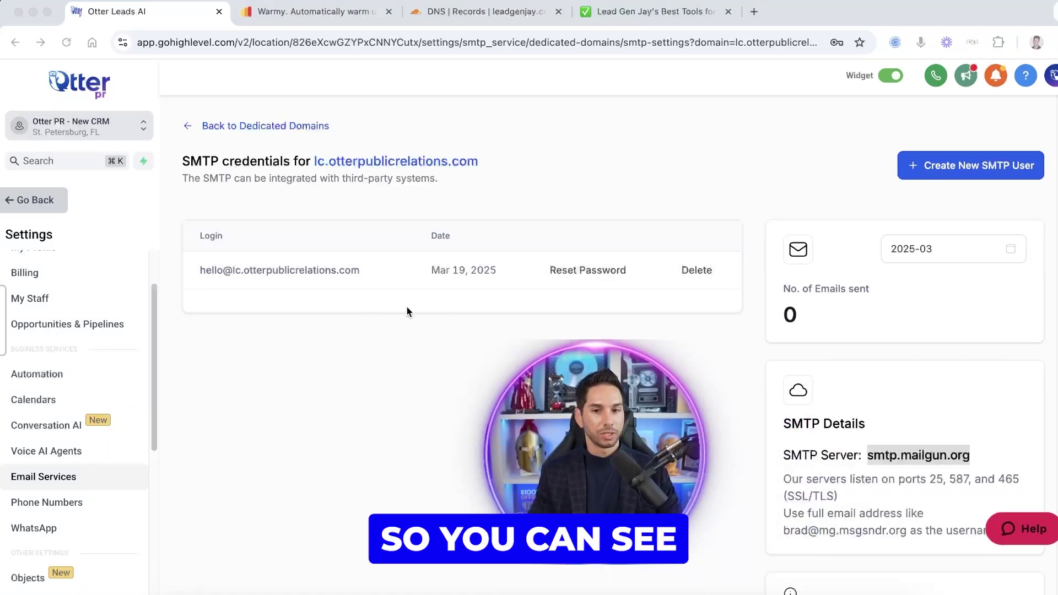
key("super+Tab")
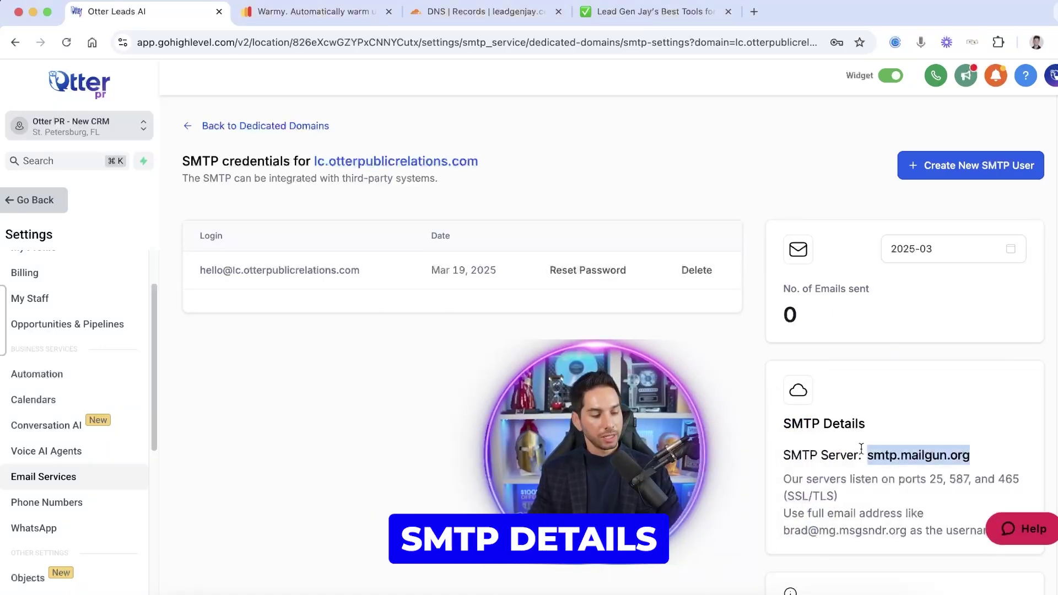
left_click(308, 13)
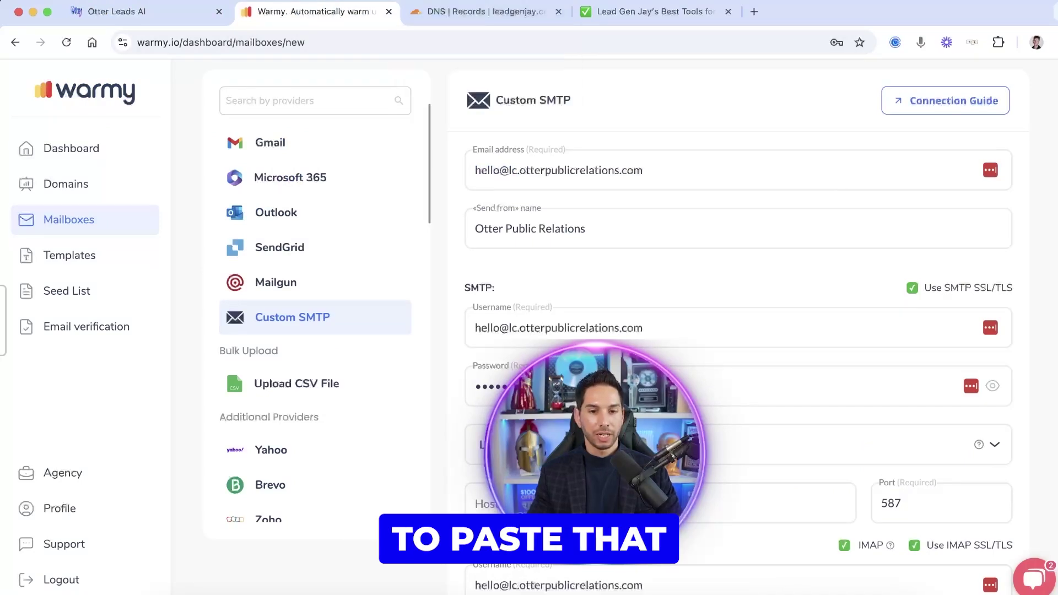
left_click(485, 503)
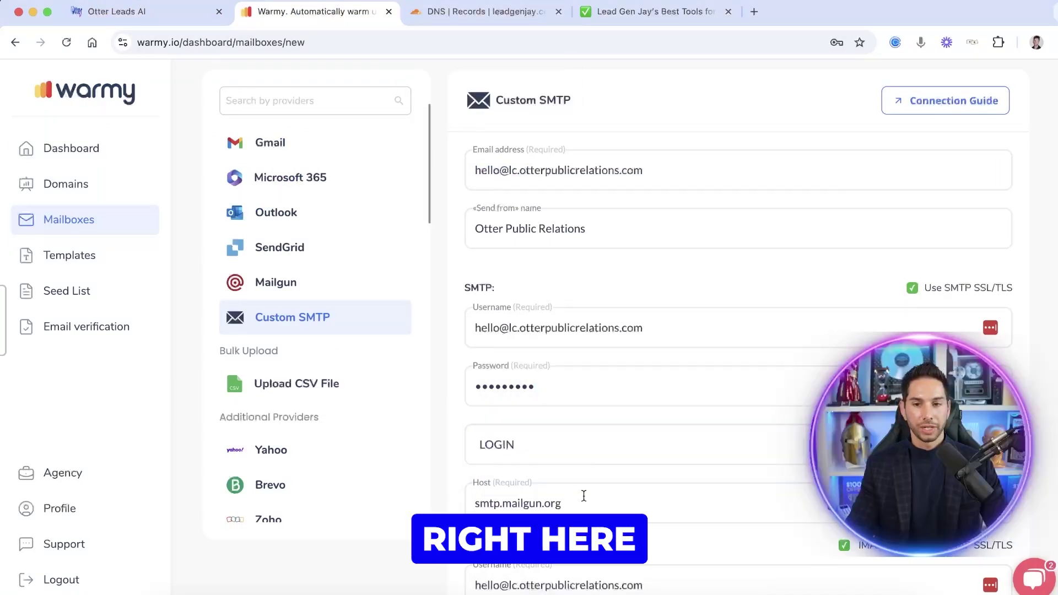
scroll(581, 490, "down", 5)
double_click(913, 268)
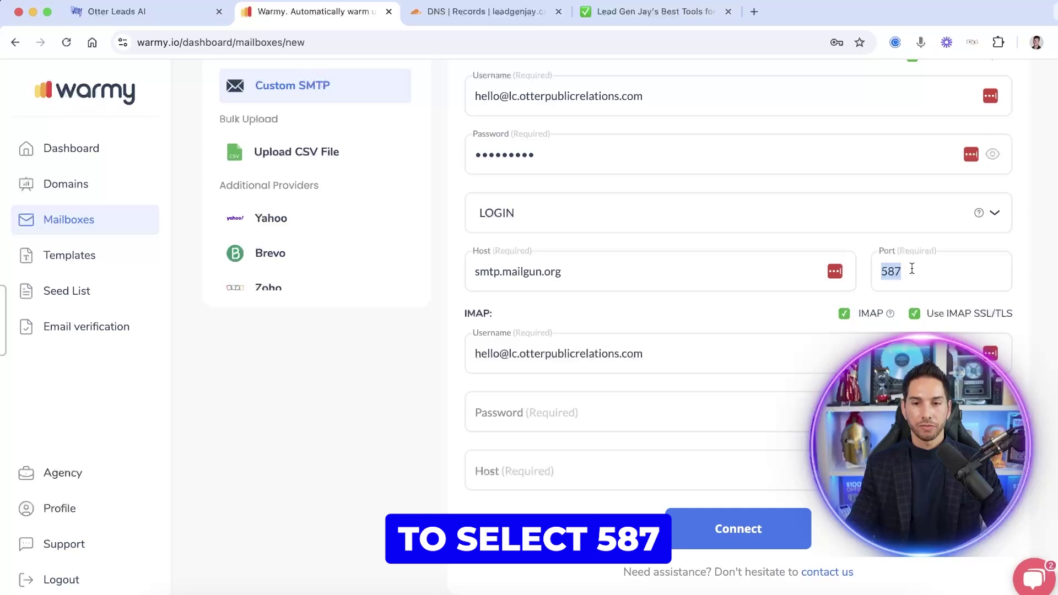
left_click(844, 313)
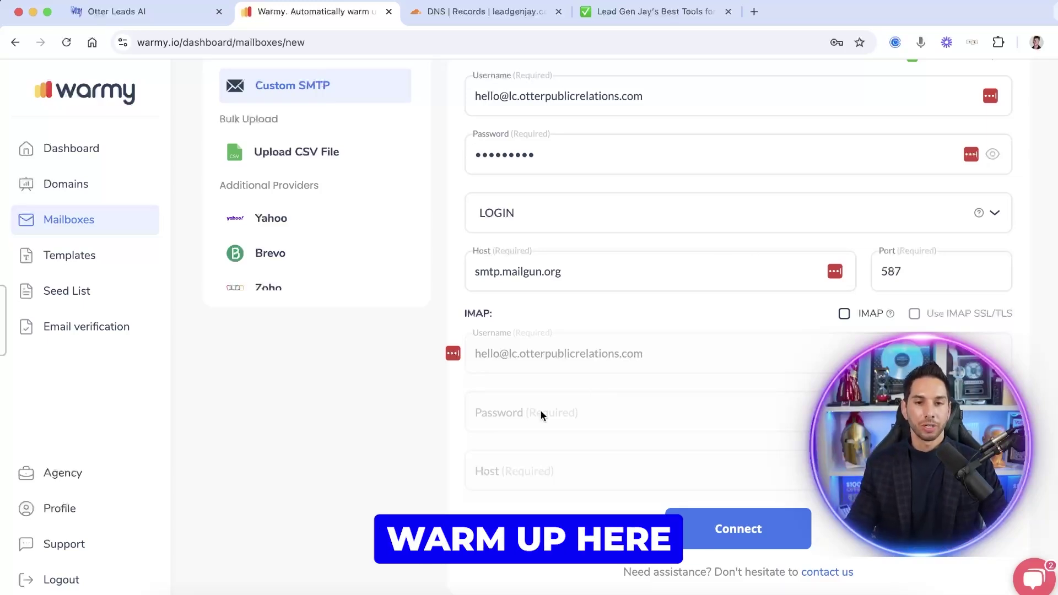
Connect the Custom SMTP mailbox to Warmy
left_click(737, 510)
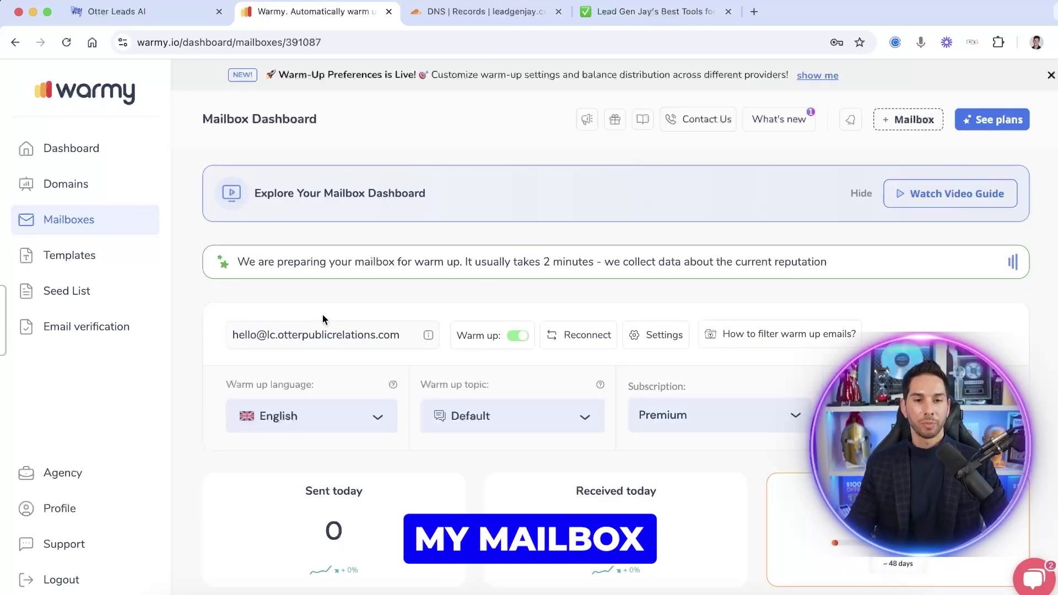
Review the mailbox dashboard's warm-up language, topic and subscription, keeping the Premium plan
scroll(324, 320, "down", 2)
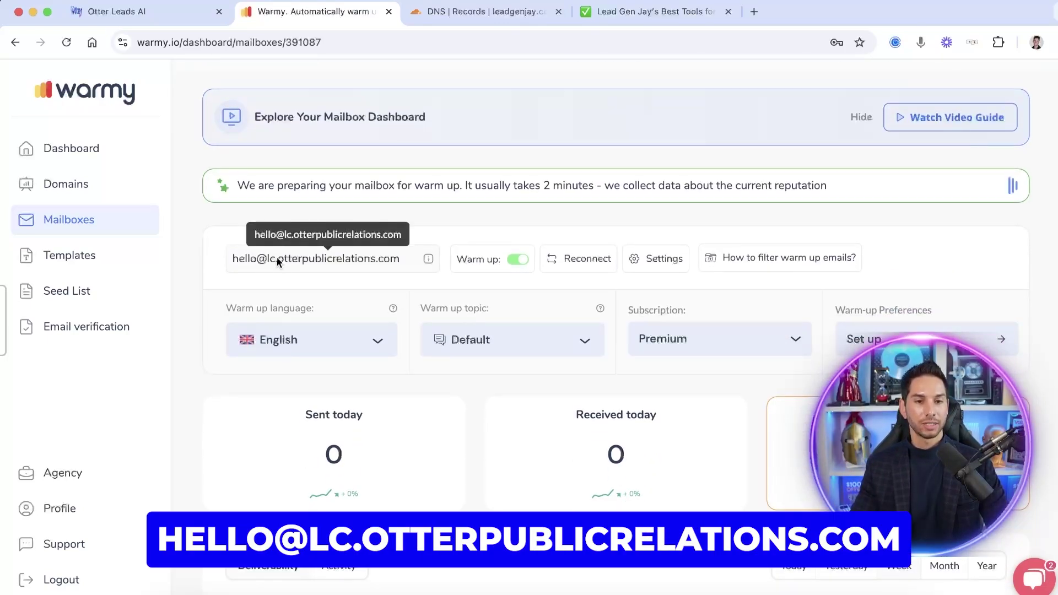
scroll(317, 257, "down", 2)
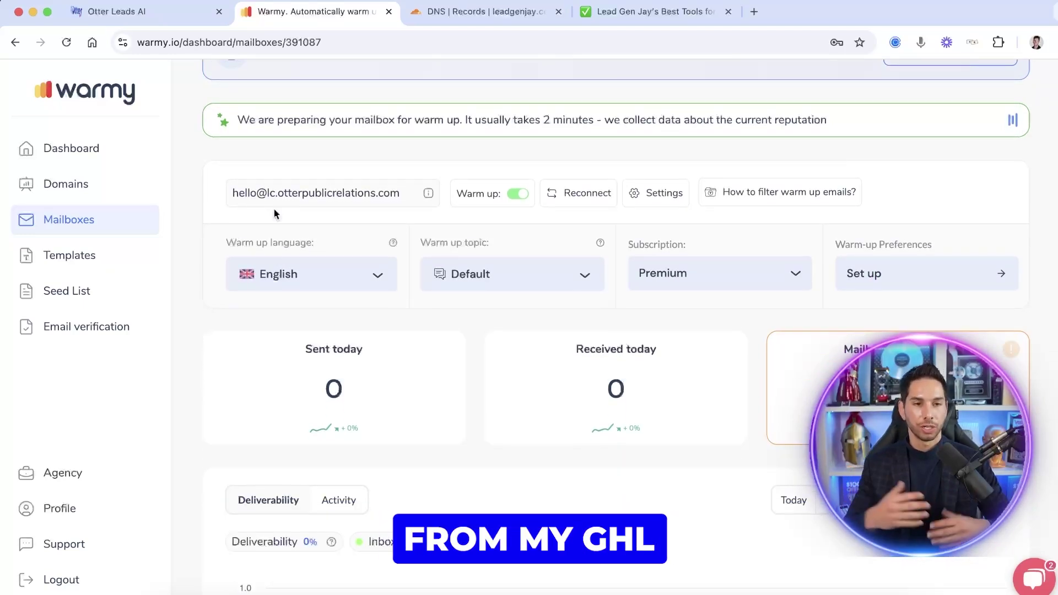
scroll(273, 209, "down", 1)
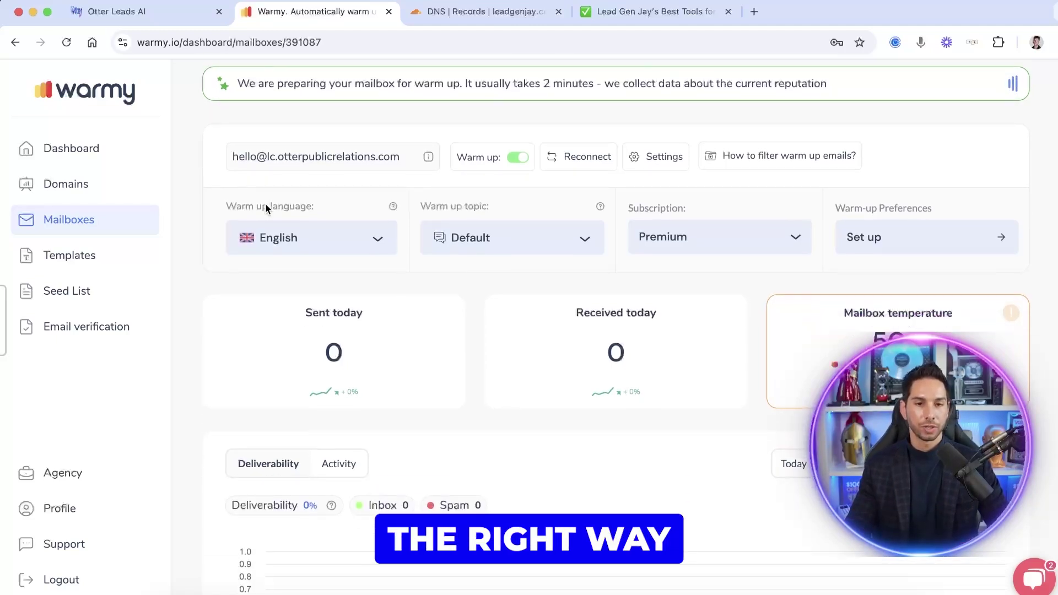
scroll(276, 165, "down", 1)
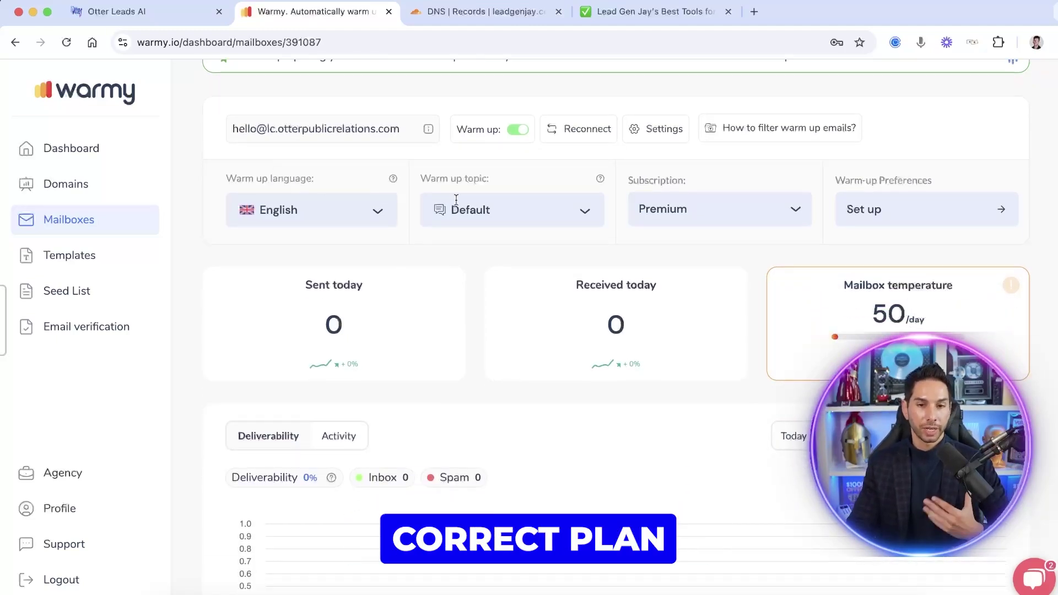
left_click(732, 215)
left_click(730, 198)
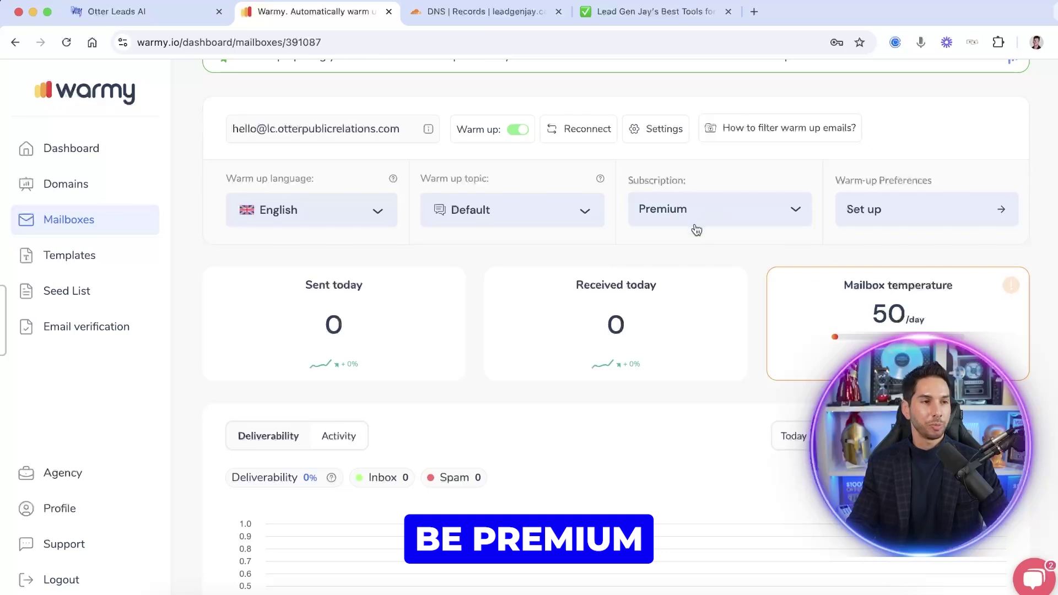
scroll(782, 198, "down", 1)
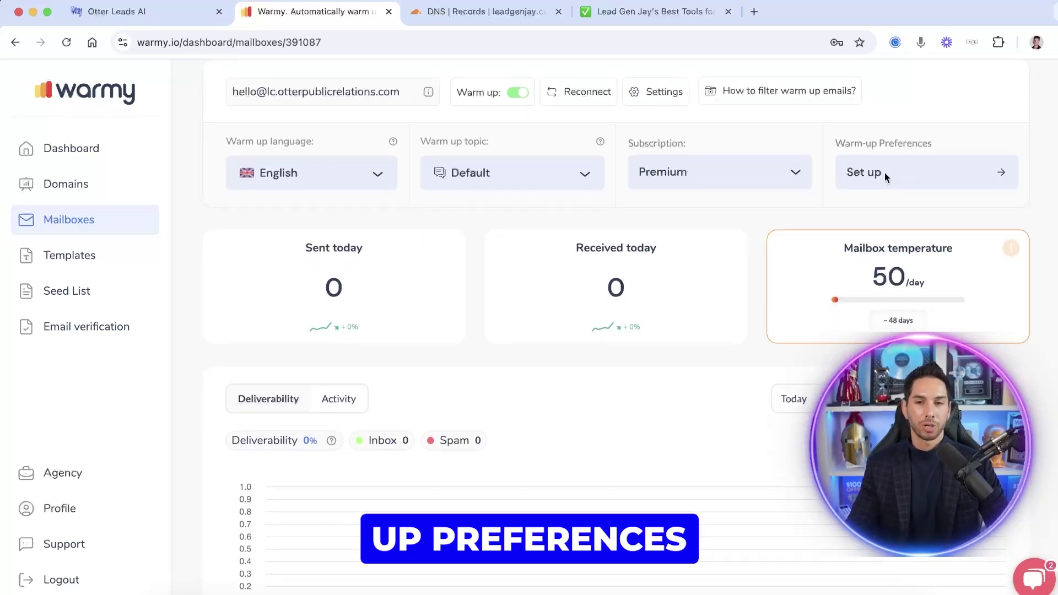
left_click(884, 175)
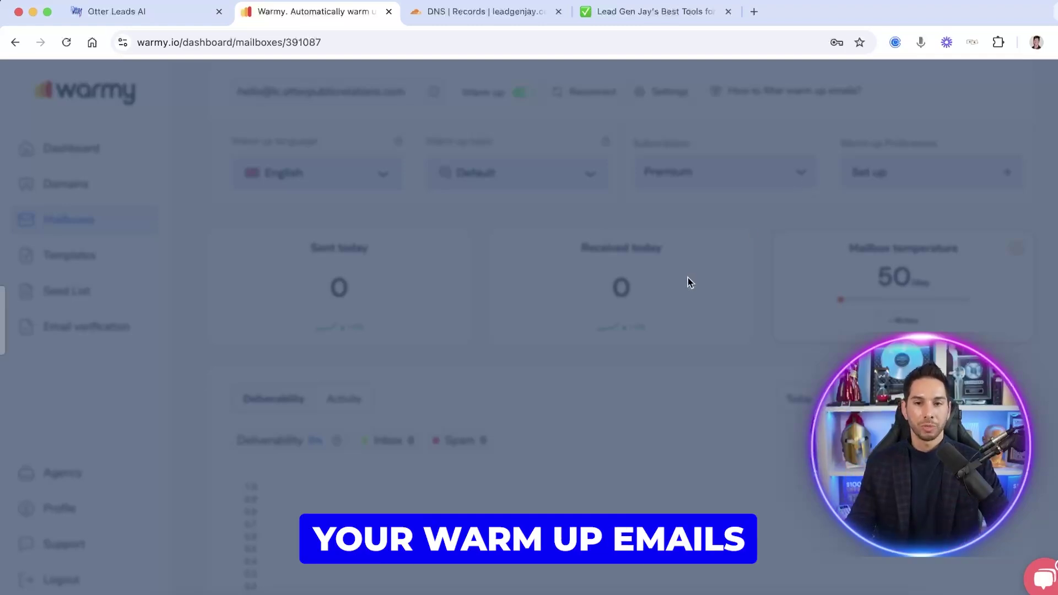
Set the warm-up provider mix to Microsoft 365 30% and Outlook 34%, then save and close
scroll(669, 307, "down", 3)
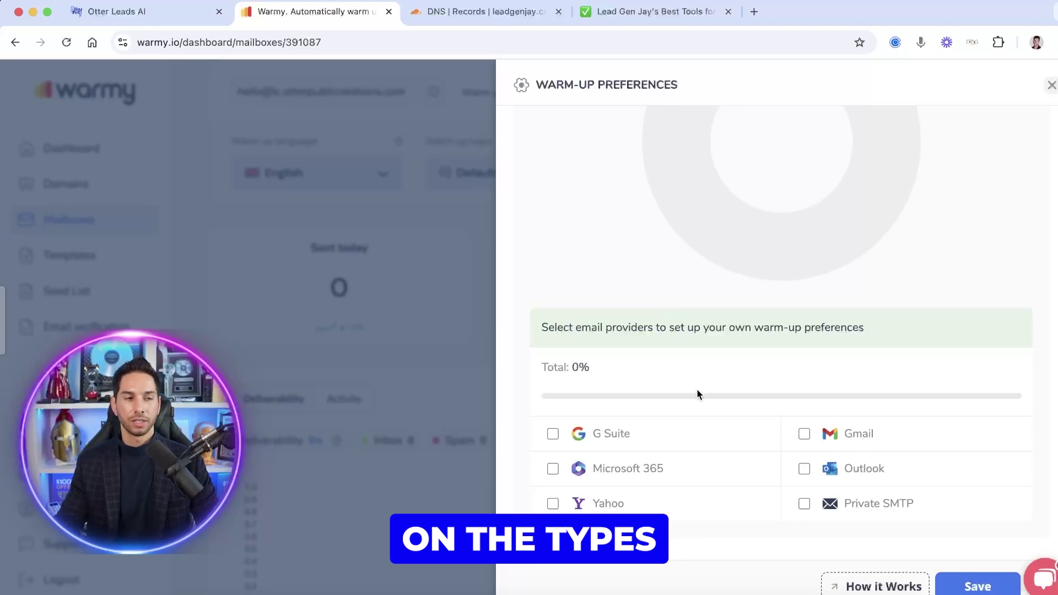
left_click(756, 467)
left_click(804, 470)
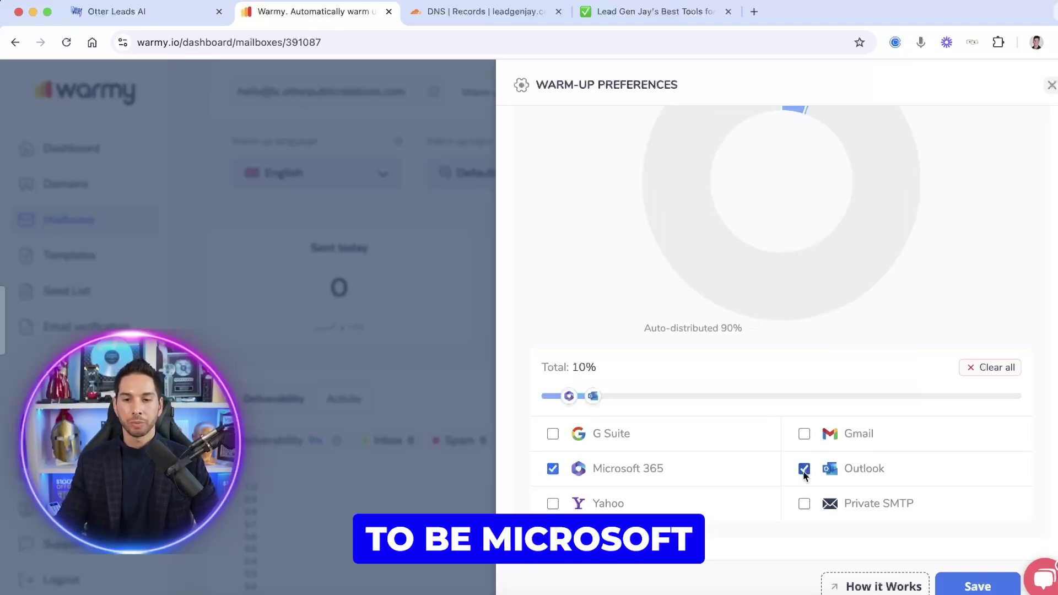
left_click_drag(599, 400, 852, 397)
left_click_drag(570, 398, 677, 398)
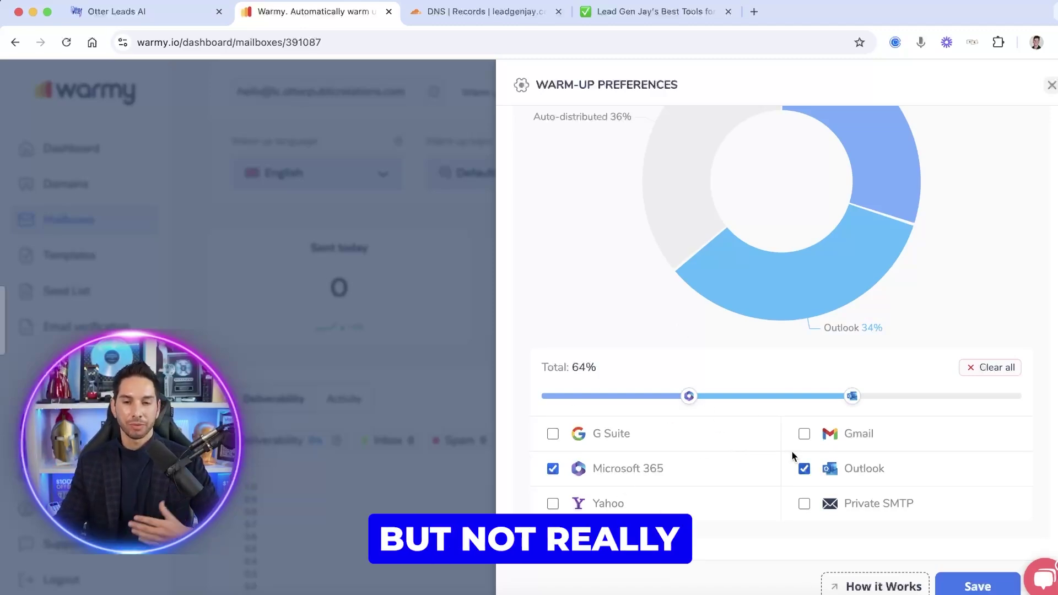
scroll(793, 255, "up", 2)
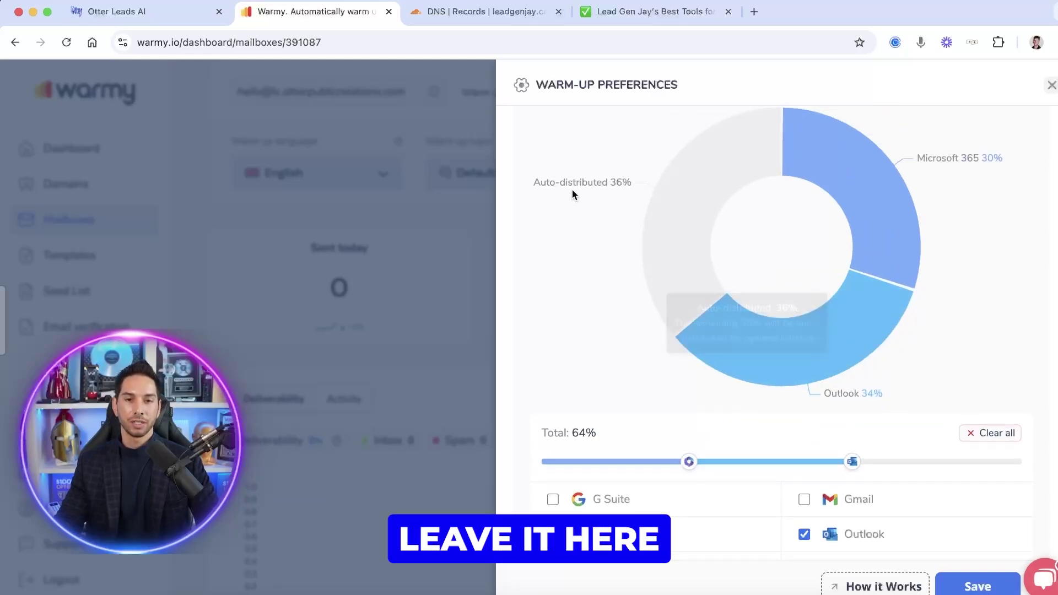
left_click(971, 585)
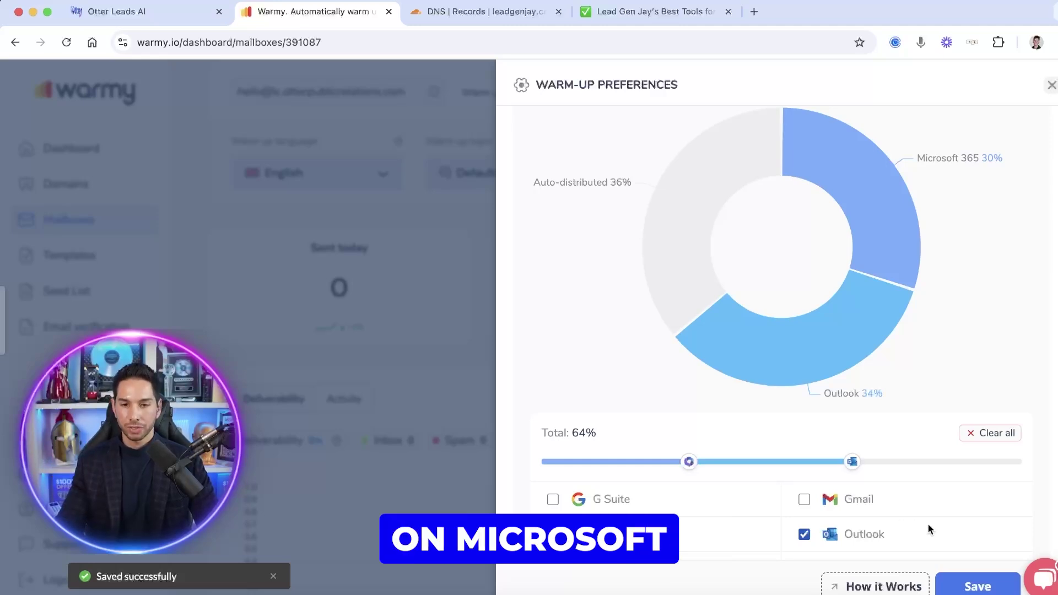
left_click(978, 587)
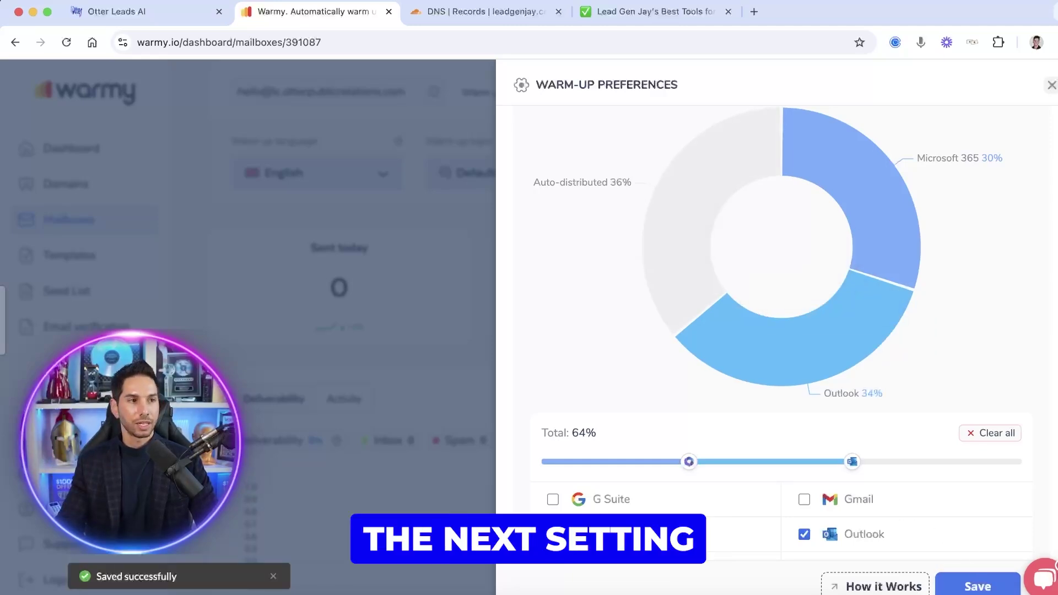
key("Escape")
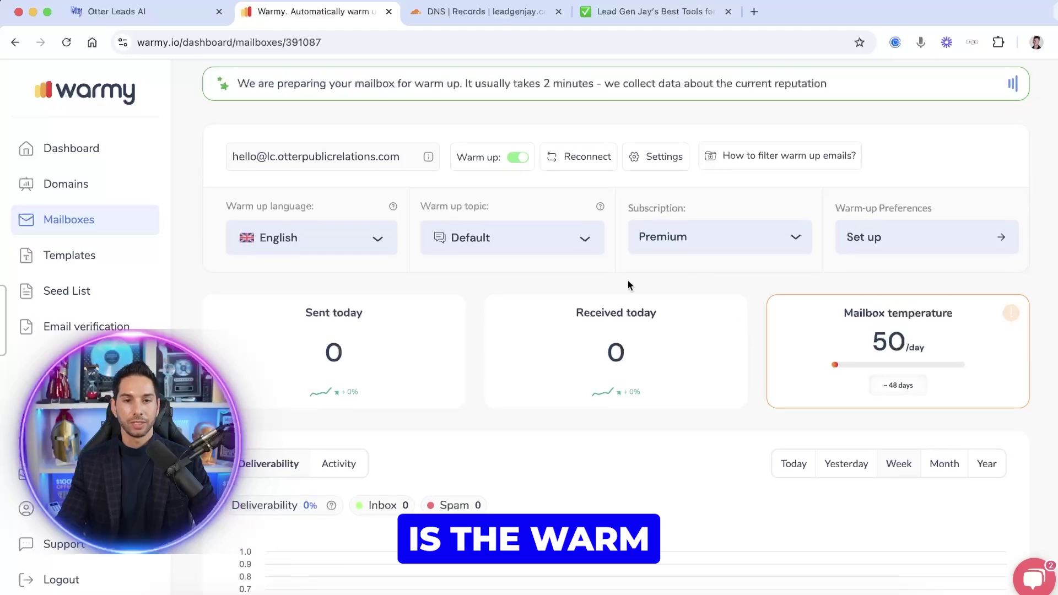
Search the topic list for 'rep' and set the warm-up topic to Reputation management
left_click(551, 226)
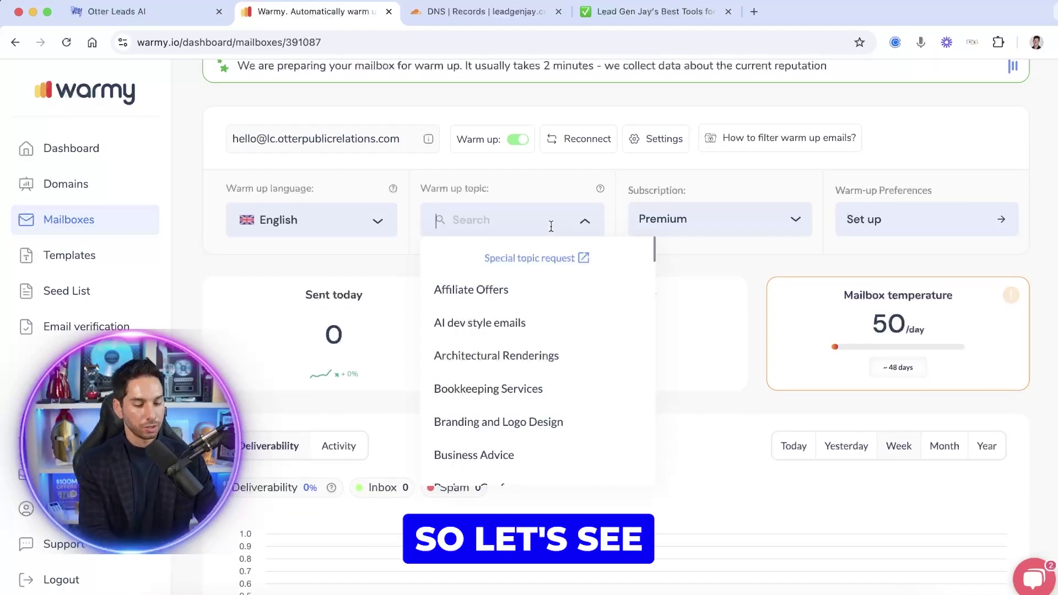
type("pr")
key("BackSpace")
key("BackSpace")
type("med")
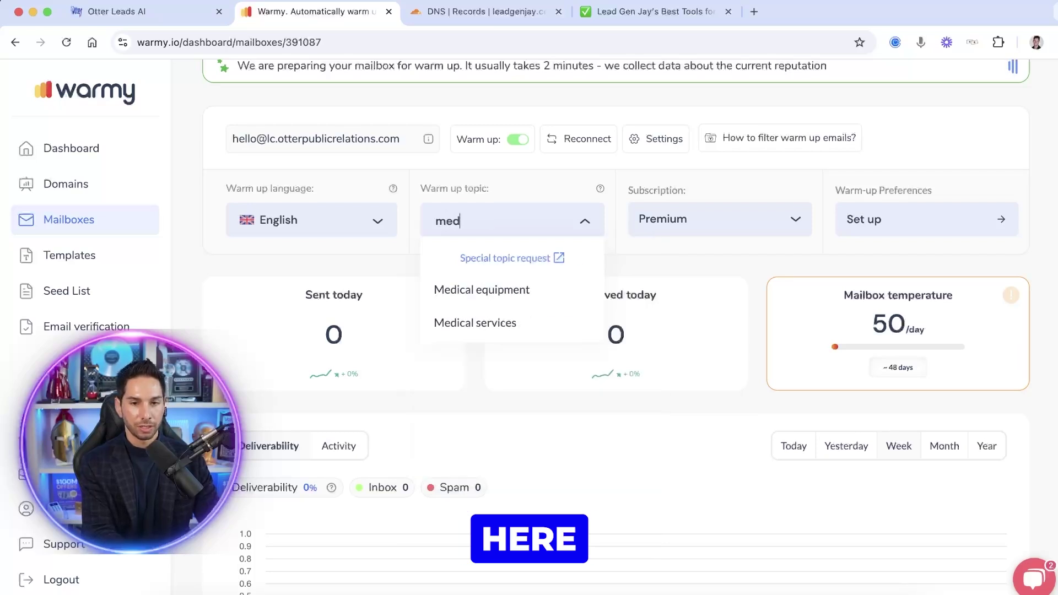
key("BackSpace")
key("BackSpace")
key("BackSpace")
type("rep")
left_click(525, 291)
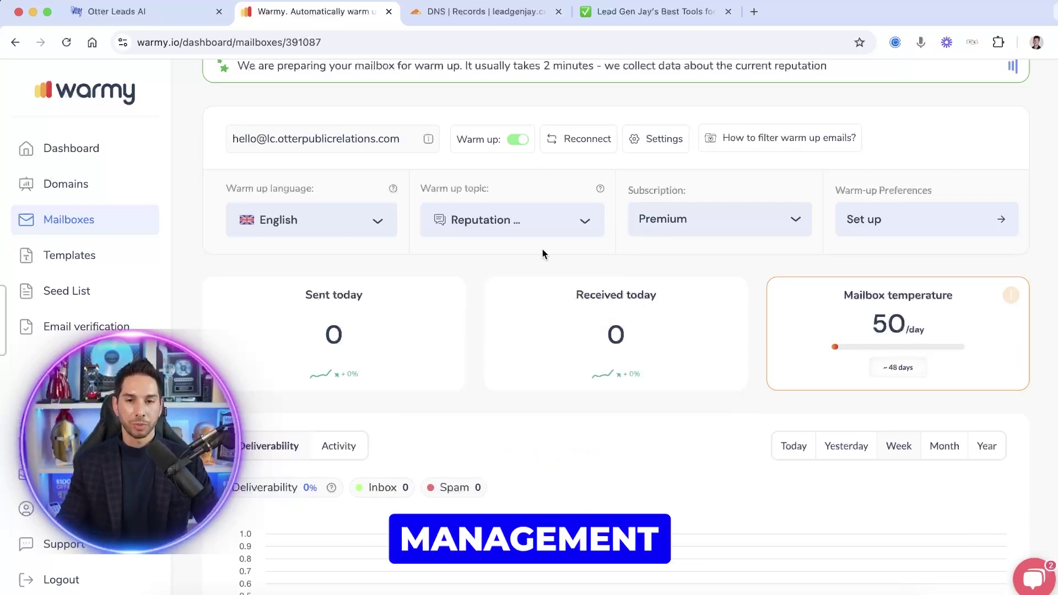
scroll(523, 267, "up", 2)
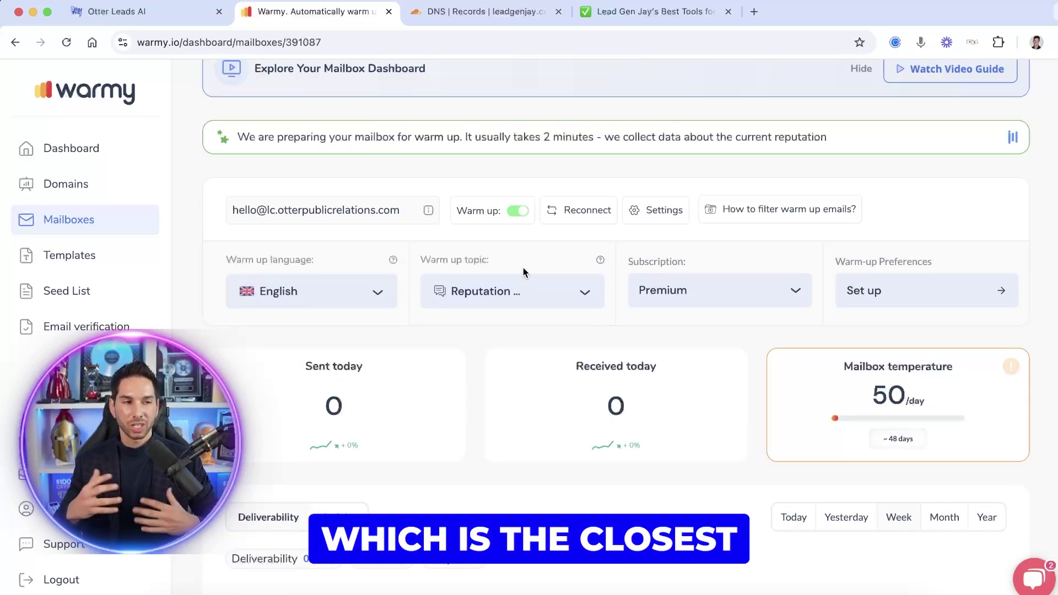
In the mailbox settings, switch warm-up speed to Fast mode and enter 1000 maximum emails per day
left_click(639, 213)
left_click(643, 243)
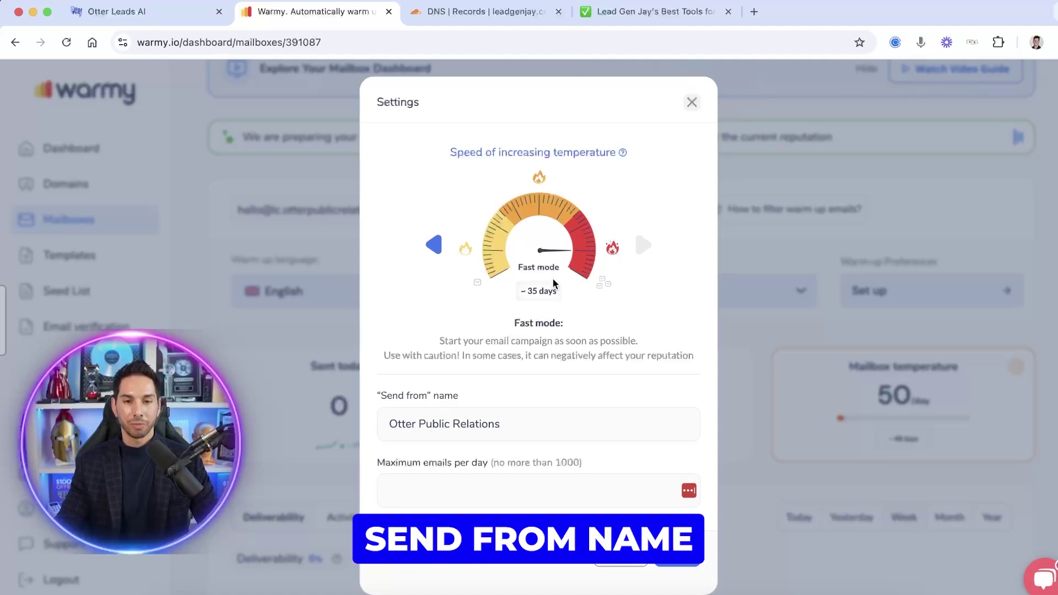
left_click(494, 490)
type("100")
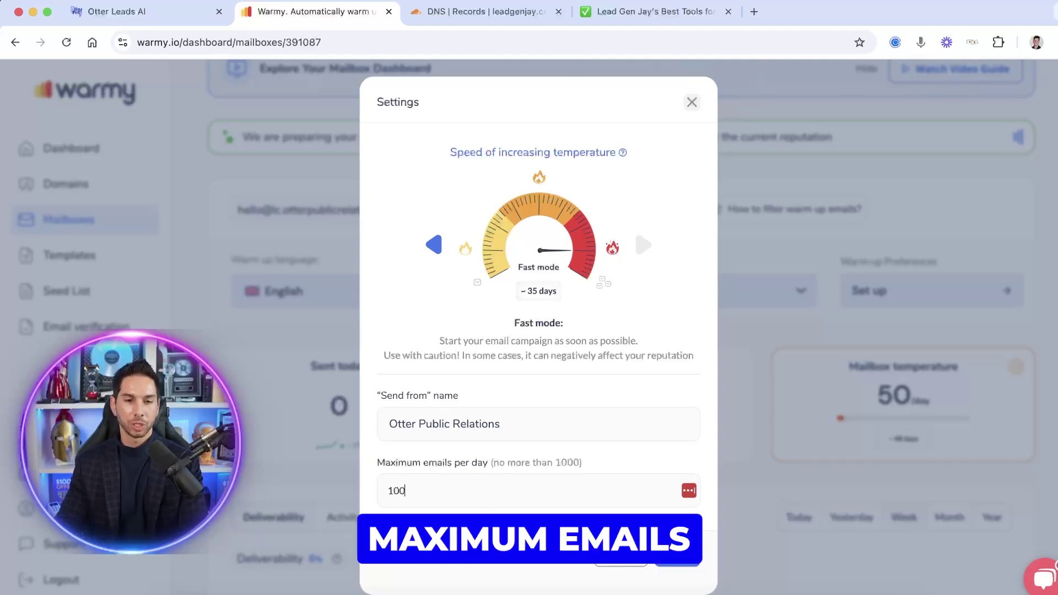
type("0")
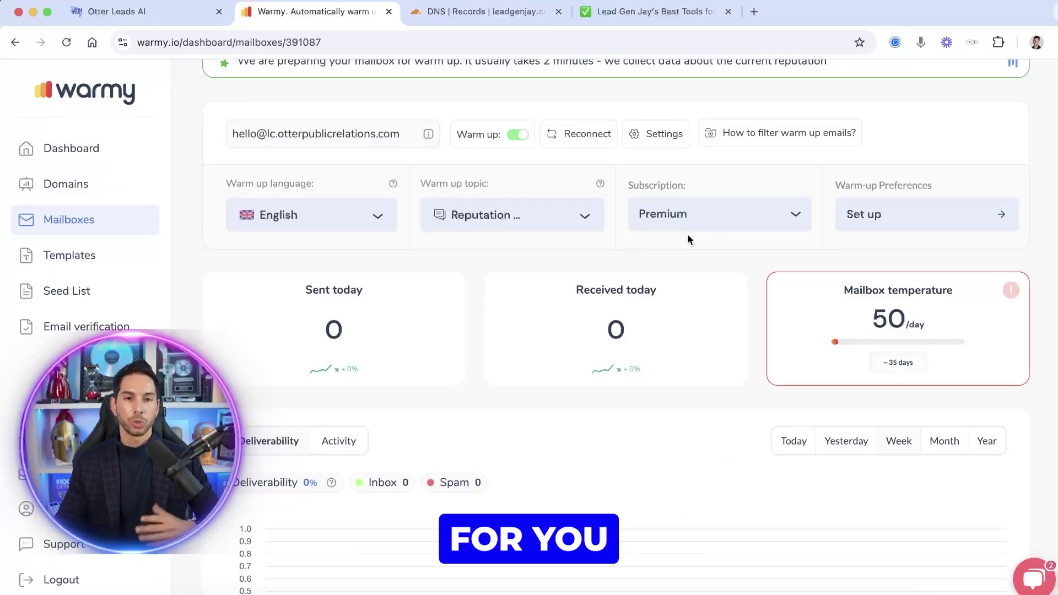
Turn on the Weekly Auto-Test using the Work with Otter PR? template and all B2B and B2C providers
scroll(687, 244, "down", 7)
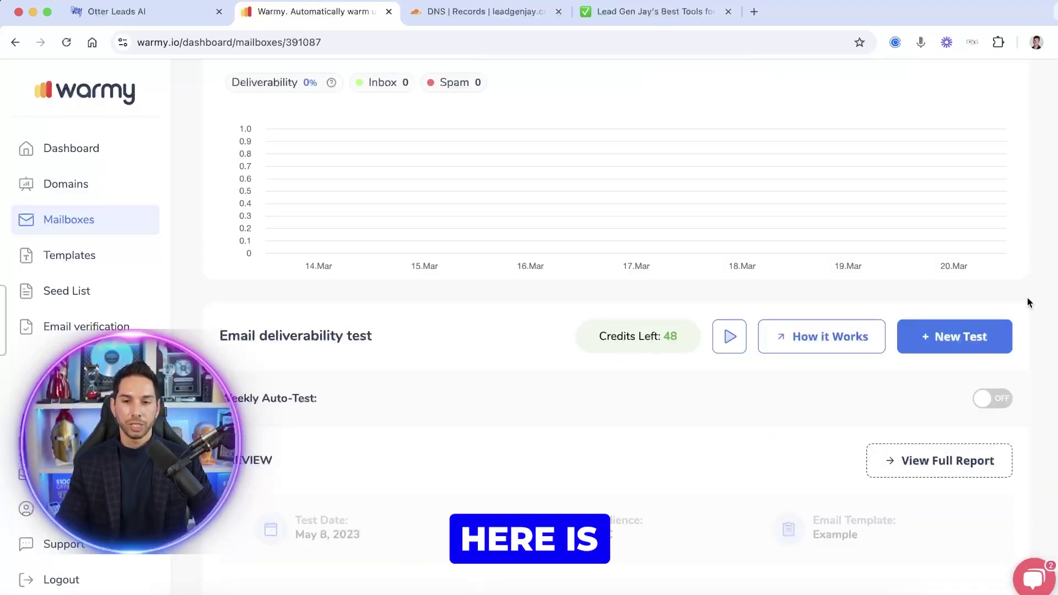
left_click(997, 400)
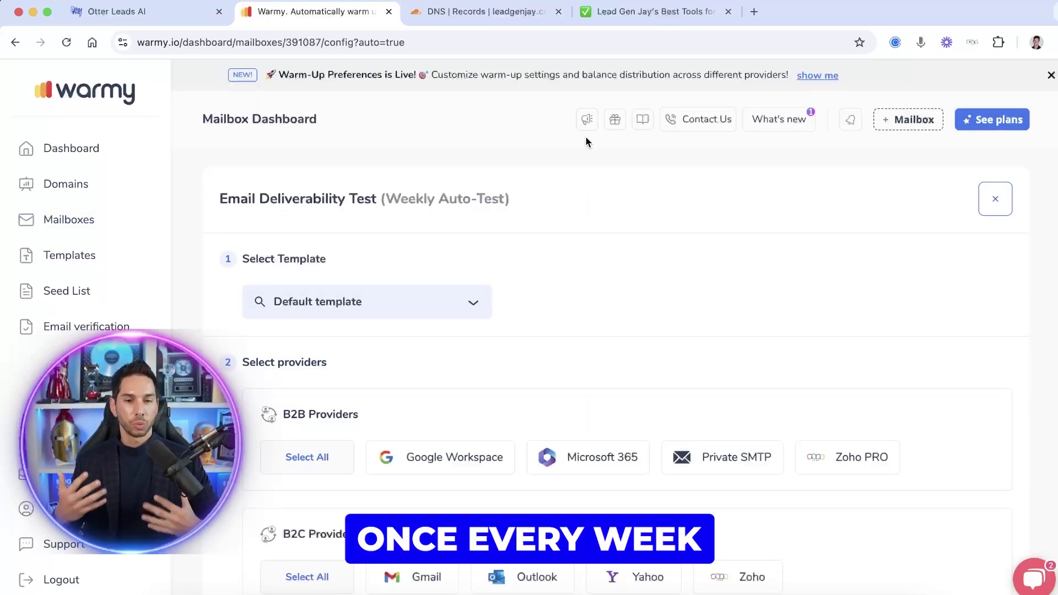
scroll(517, 228, "down", 2)
left_click(421, 237)
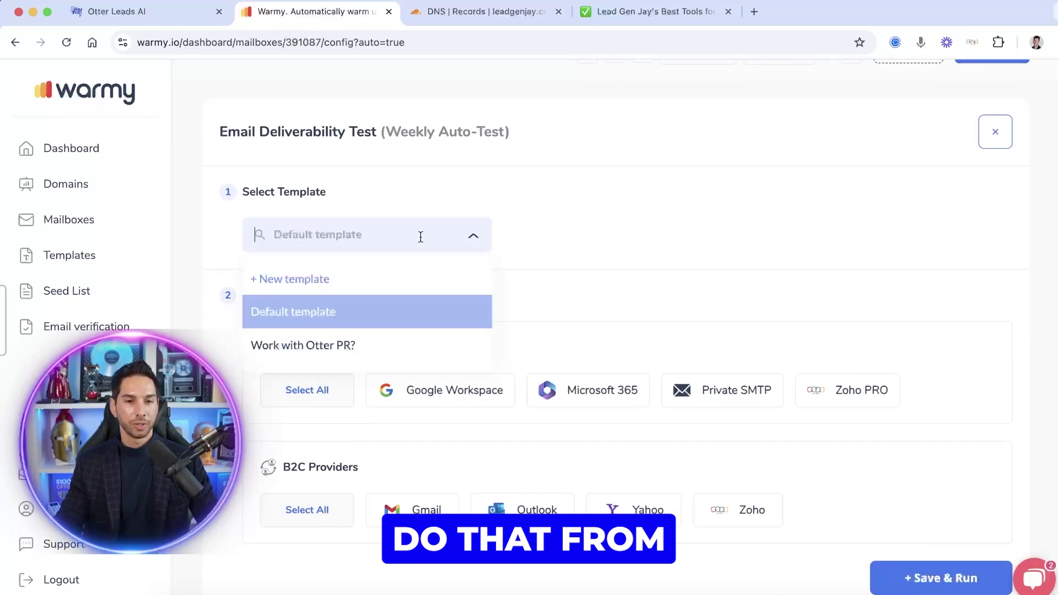
left_click(349, 345)
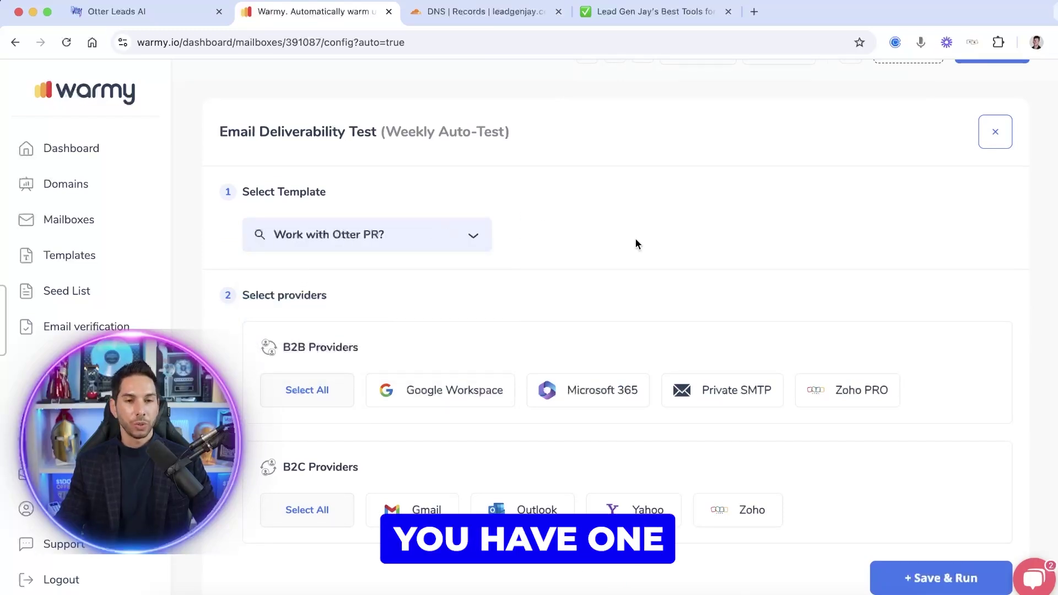
left_click(307, 389)
right_click(300, 510)
left_click(298, 514)
left_click(300, 510)
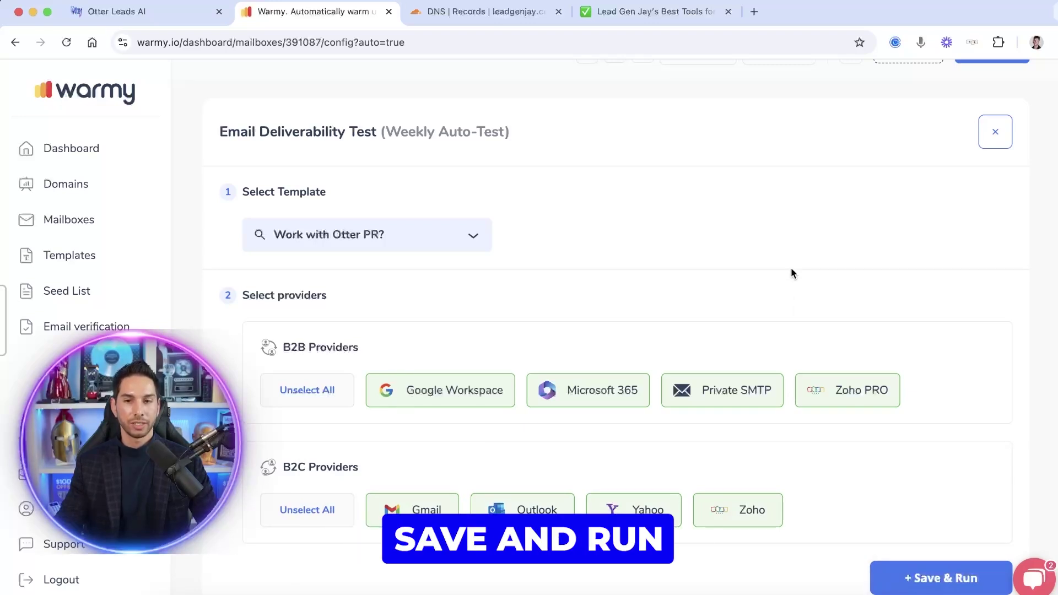